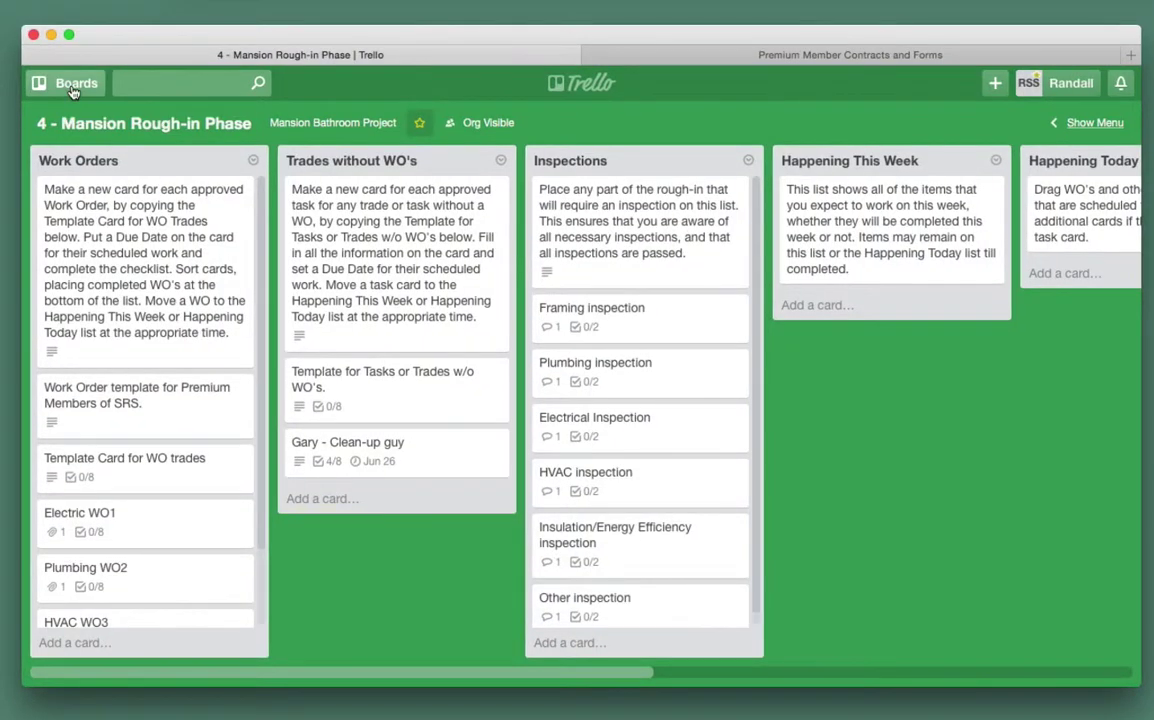
# Open the "3 - Mansion Hand-off to Production" board and review its lists from Contact Info through 1st Day Checklist.
pyautogui.click(72, 88)
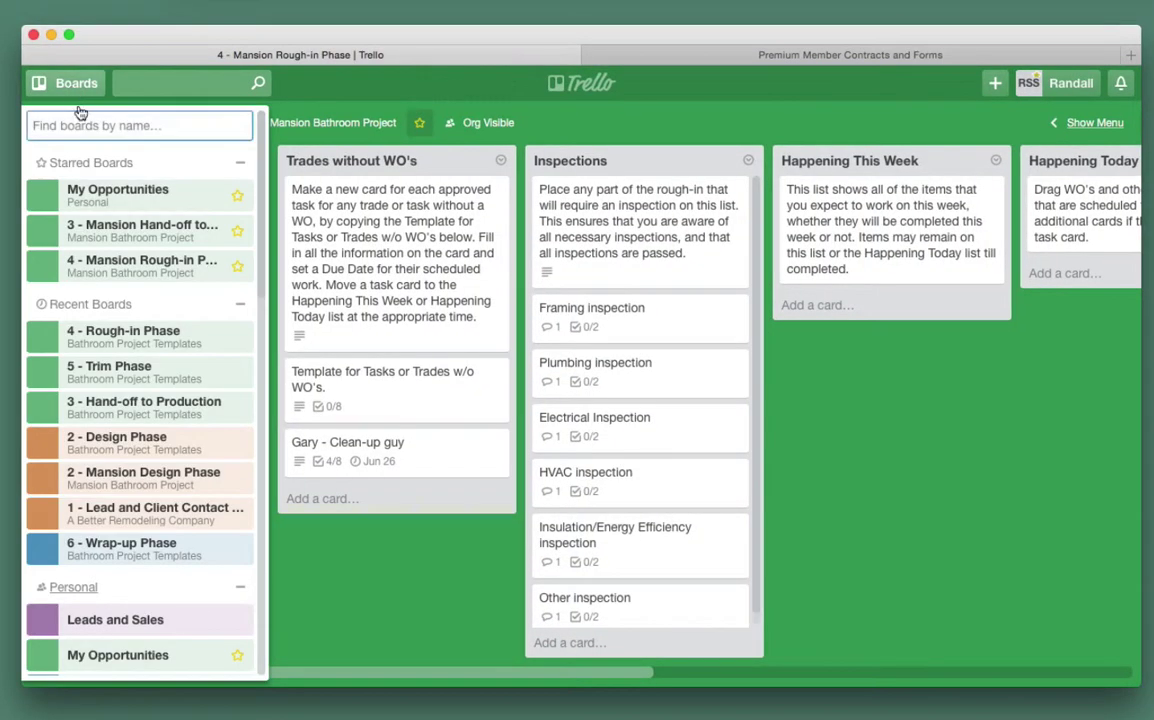
pyautogui.click(114, 232)
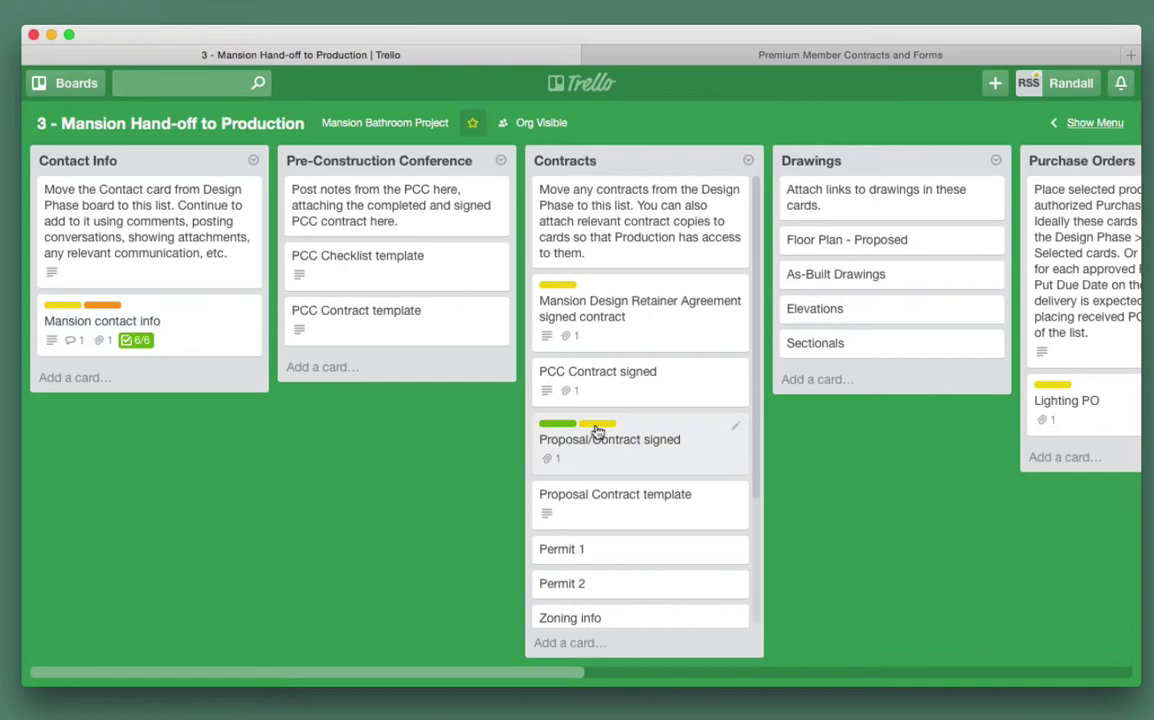
pyautogui.hscroll(3, 597, 432)
pyautogui.hscroll(5, 757, 284)
pyautogui.hscroll(2, 700, 270)
pyautogui.hscroll(8, 644, 255)
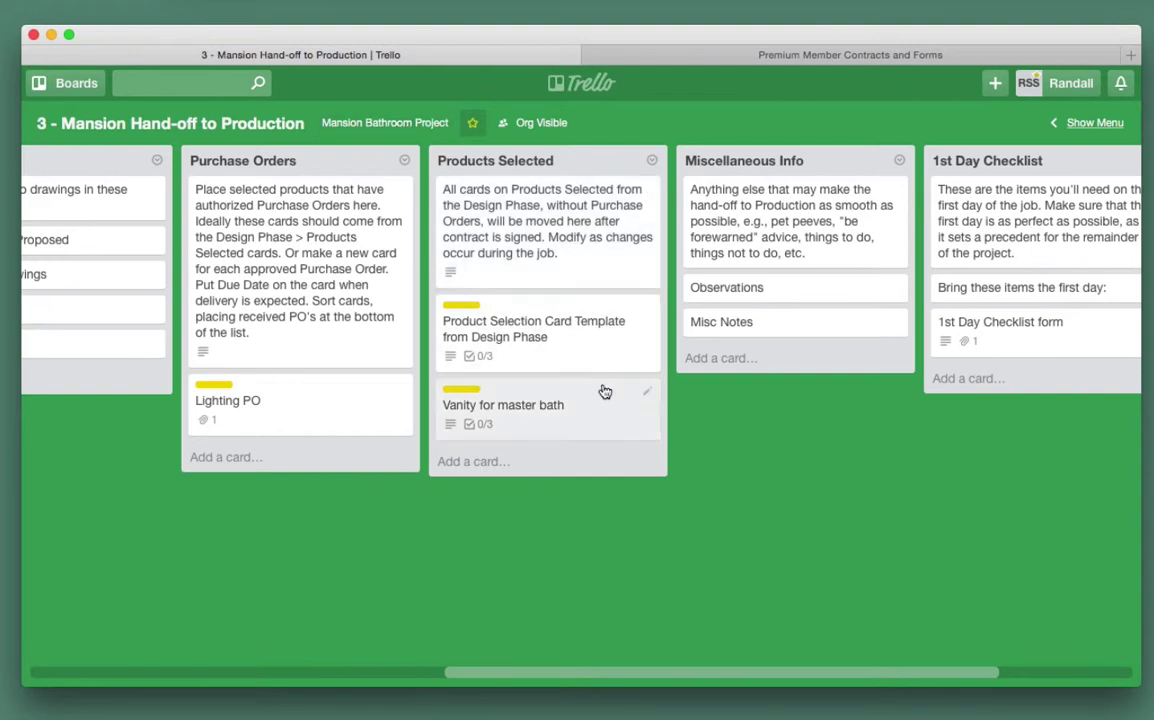
pyautogui.hscroll(2, 489, 335)
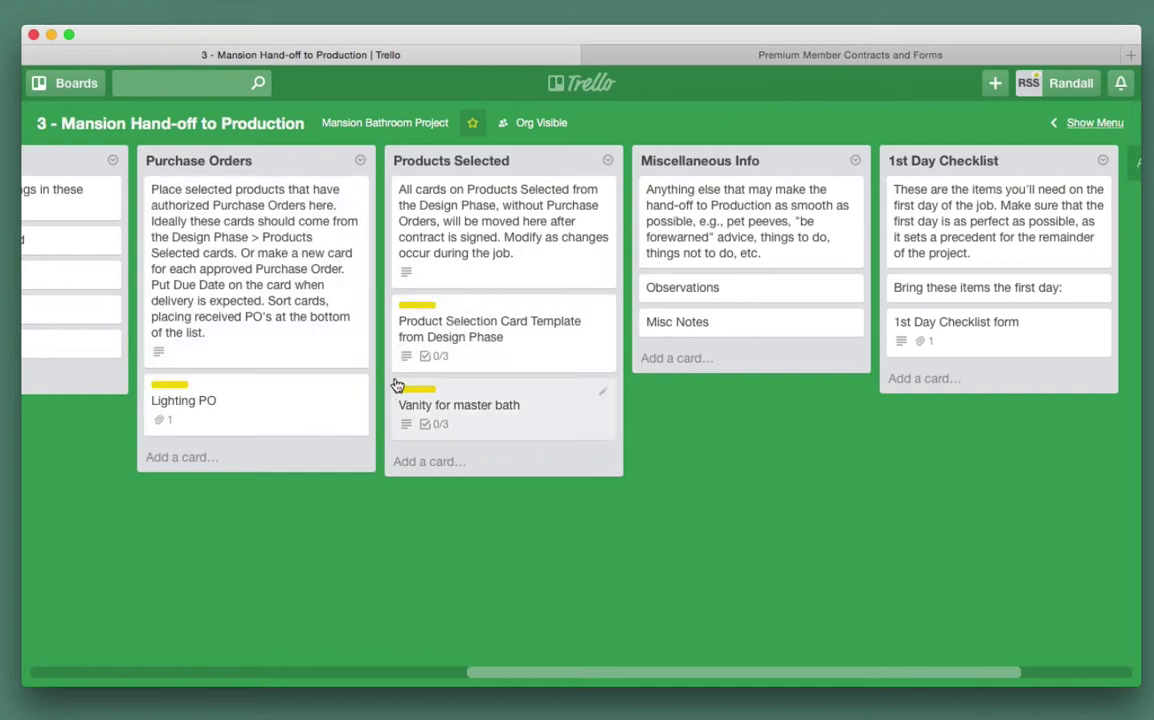
pyautogui.hscroll(-2, 398, 385)
pyautogui.hscroll(-10, 395, 383)
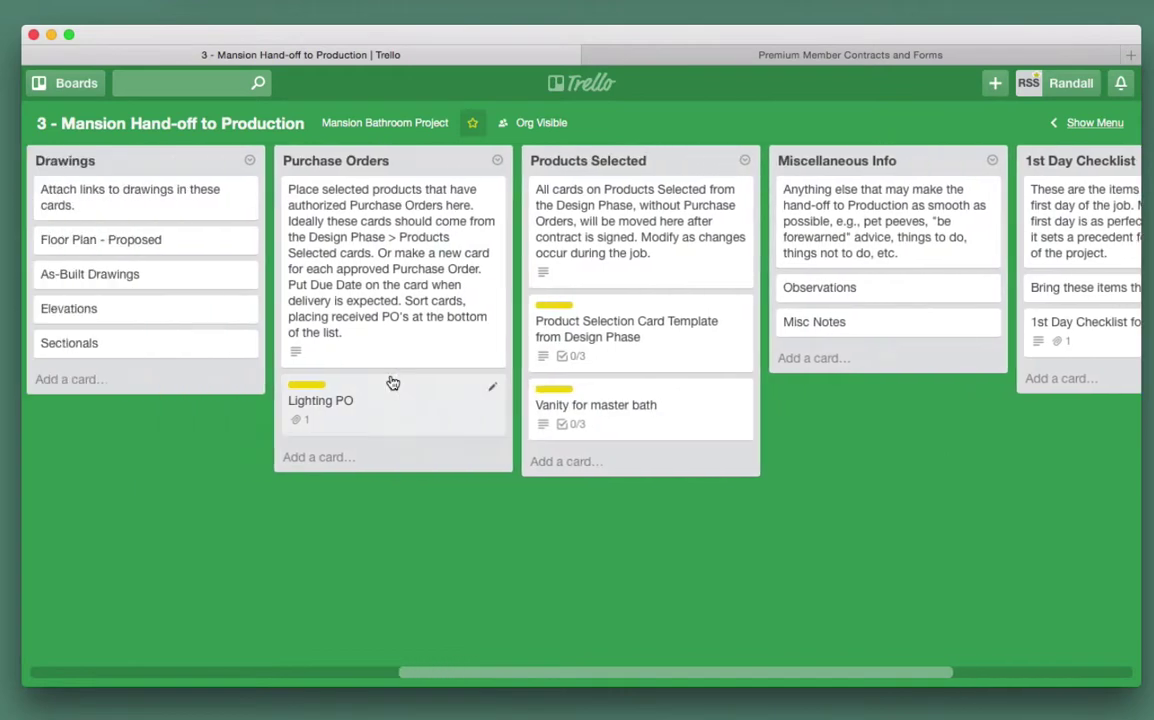
# Open the "4 - Mansion Rough-in Phase" board and review its lists from Work Orders through Rough-in Complete.
pyautogui.click(67, 87)
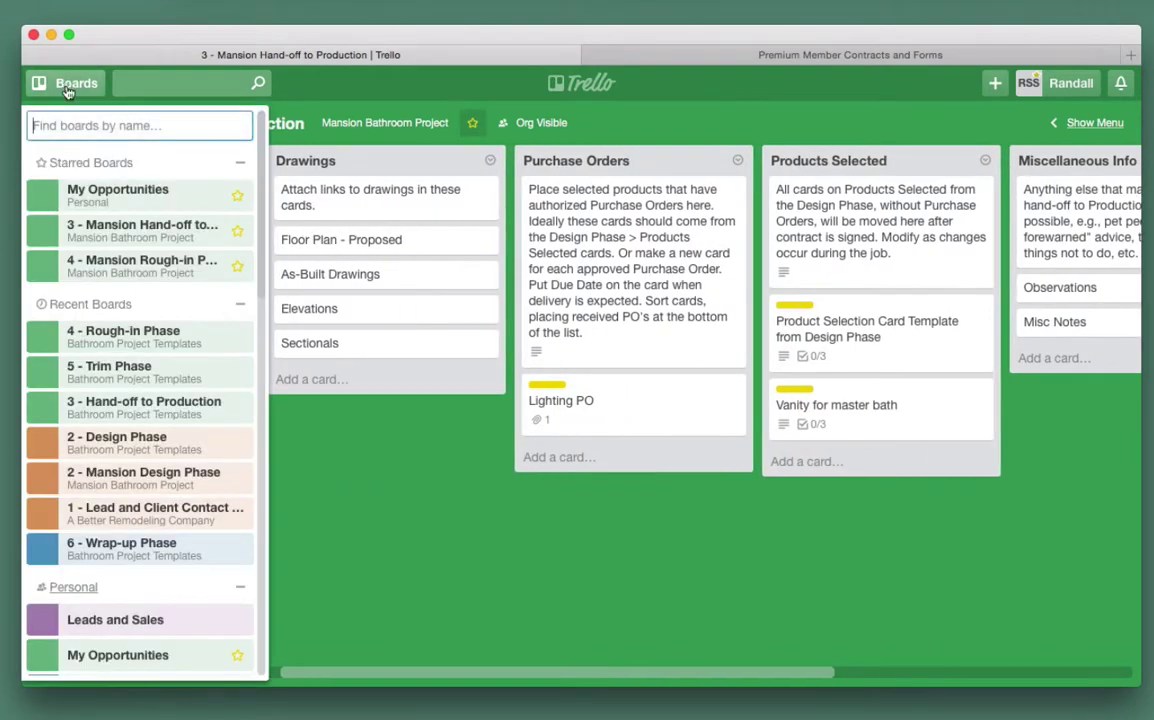
pyautogui.click(124, 260)
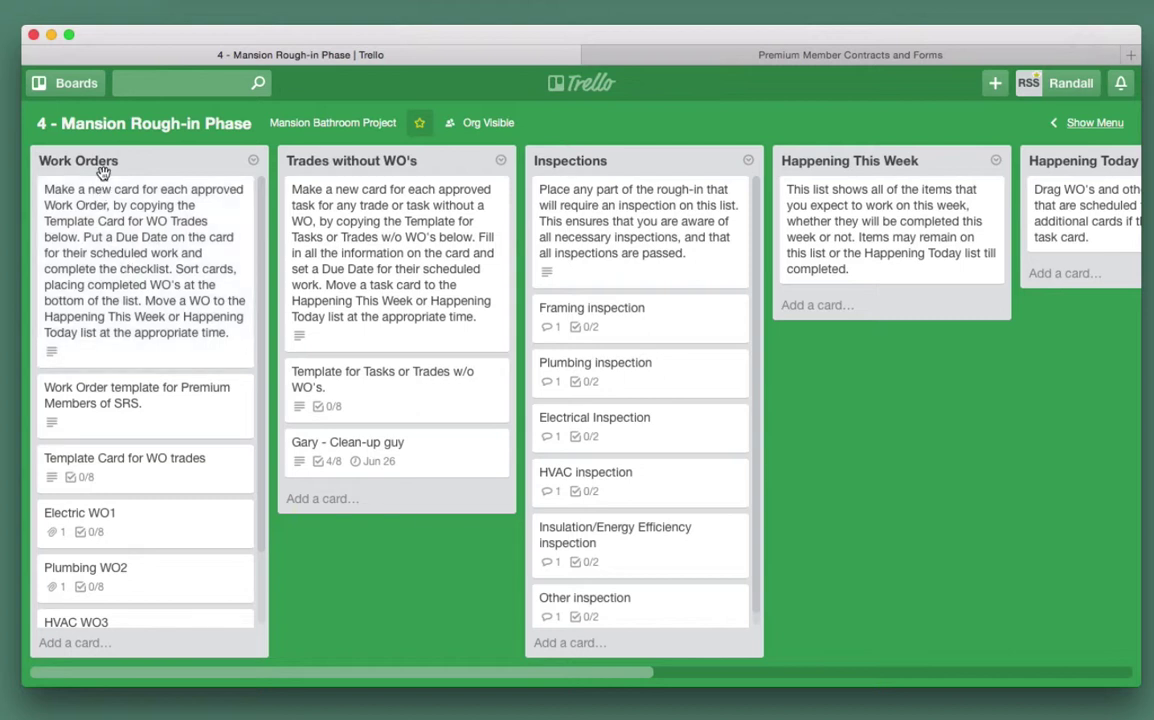
pyautogui.hscroll(1, 103, 172)
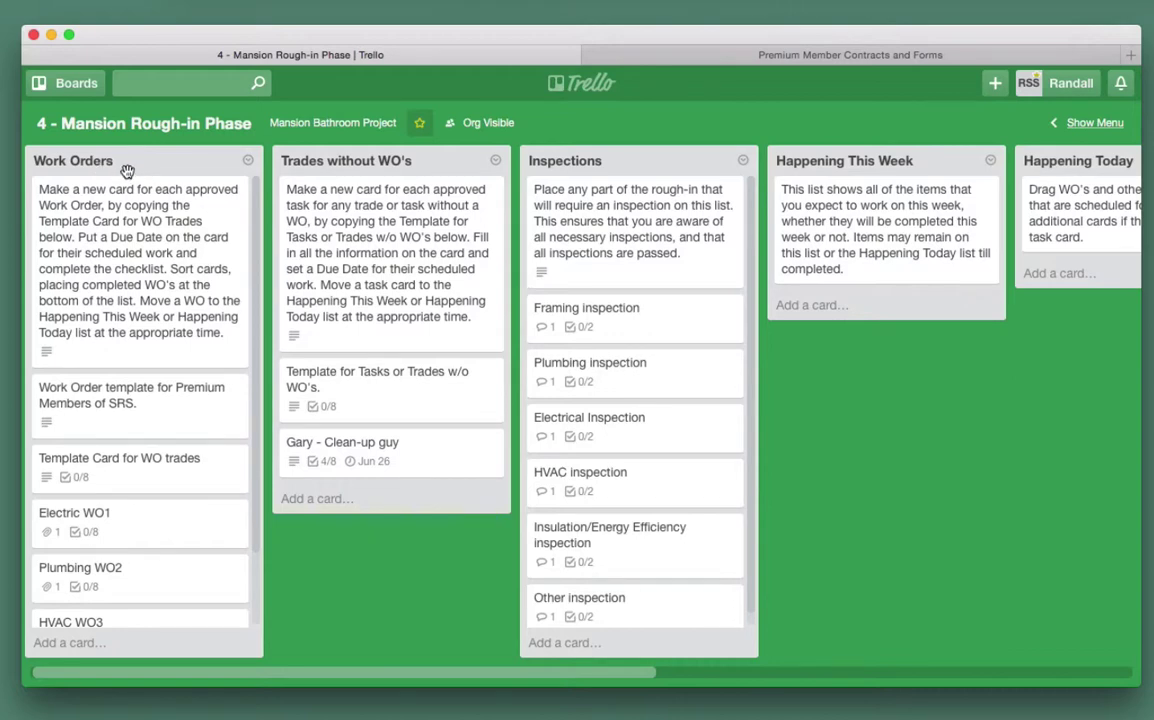
pyautogui.hscroll(3, 147, 175)
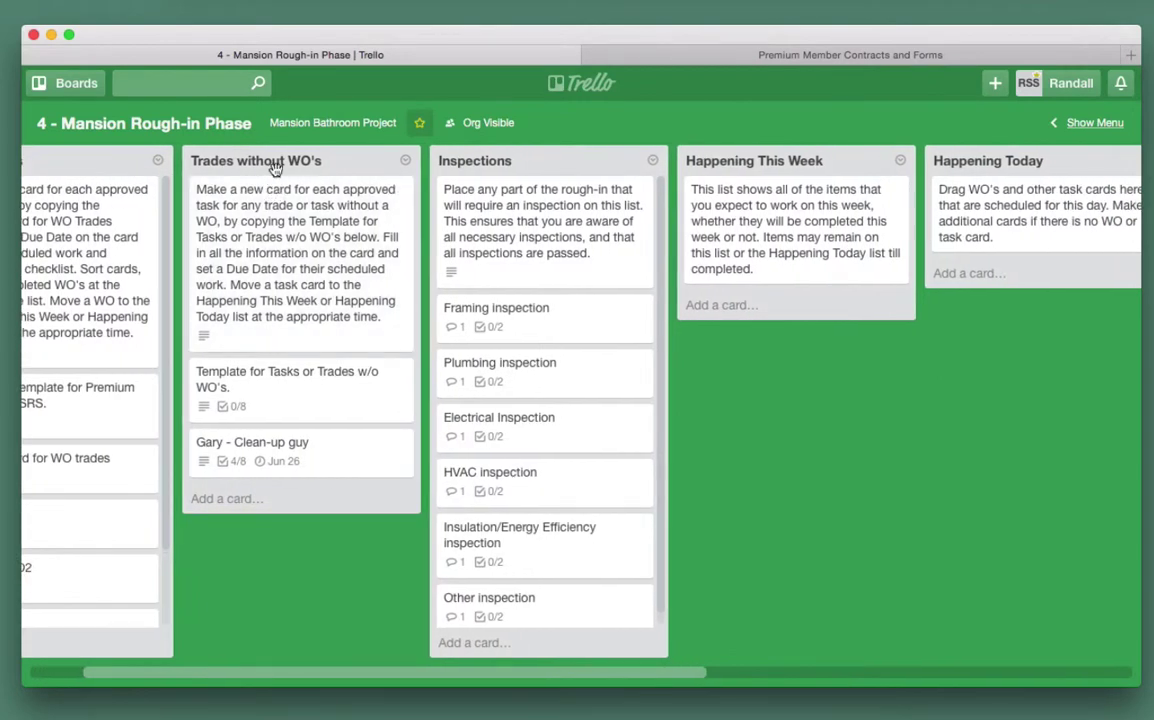
pyautogui.hscroll(12, 447, 170)
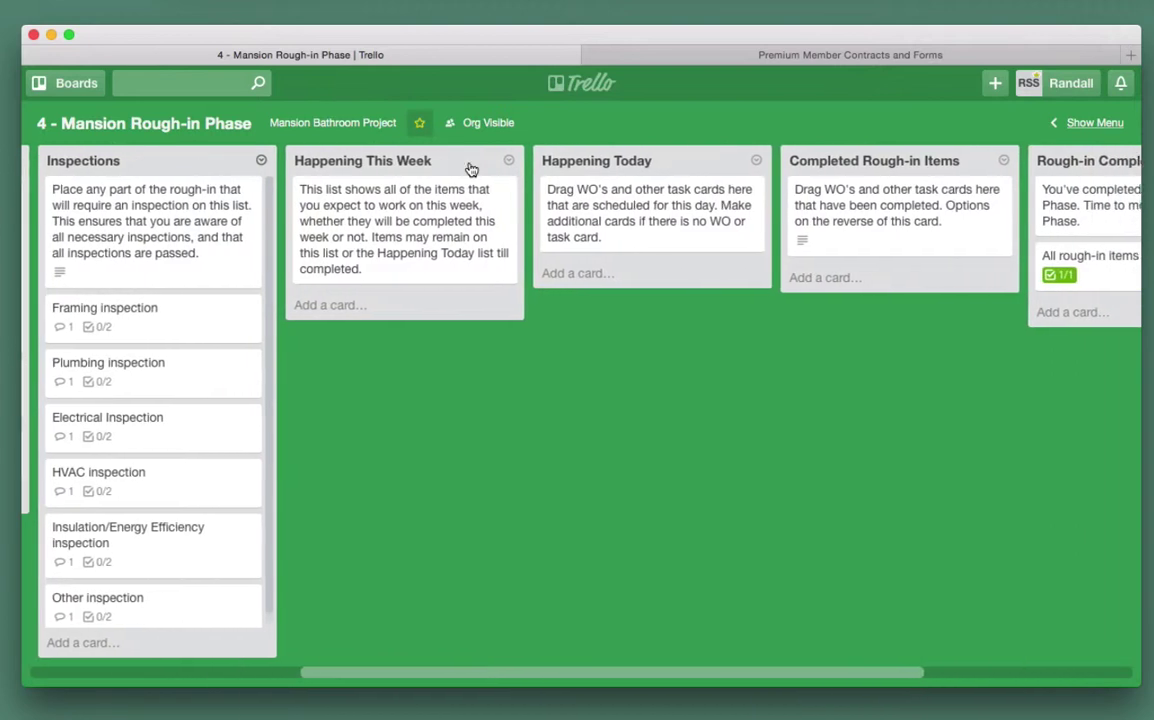
pyautogui.hscroll(2, 469, 161)
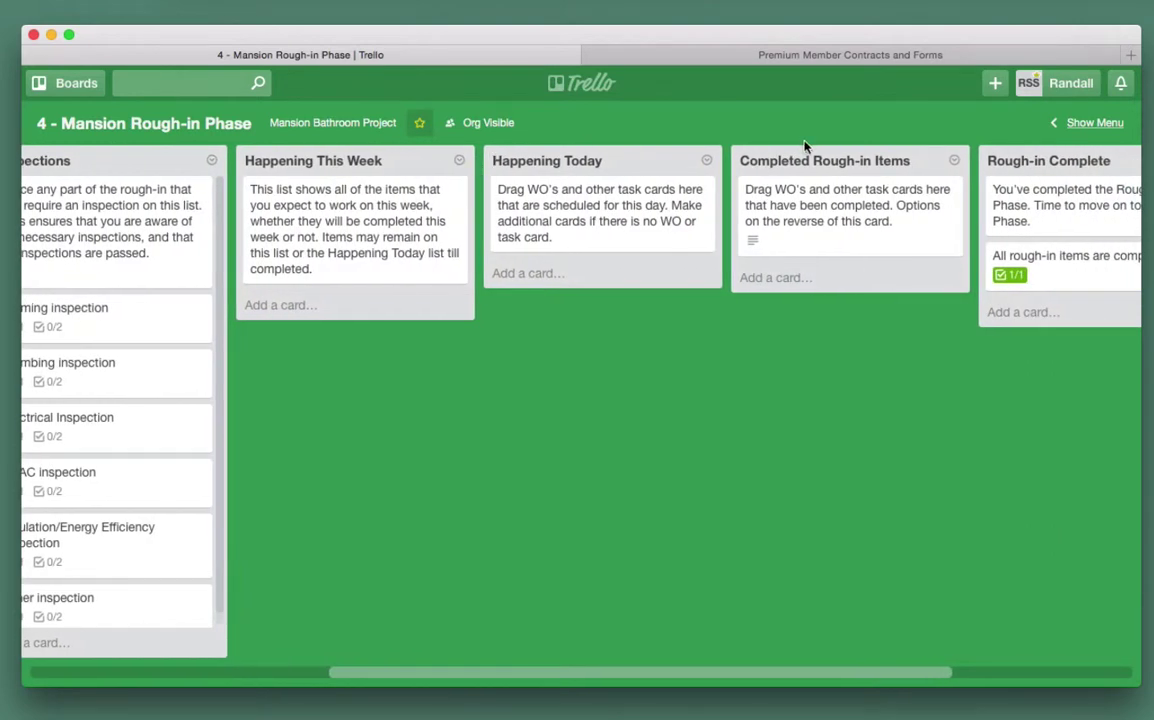
pyautogui.hscroll(3, 805, 161)
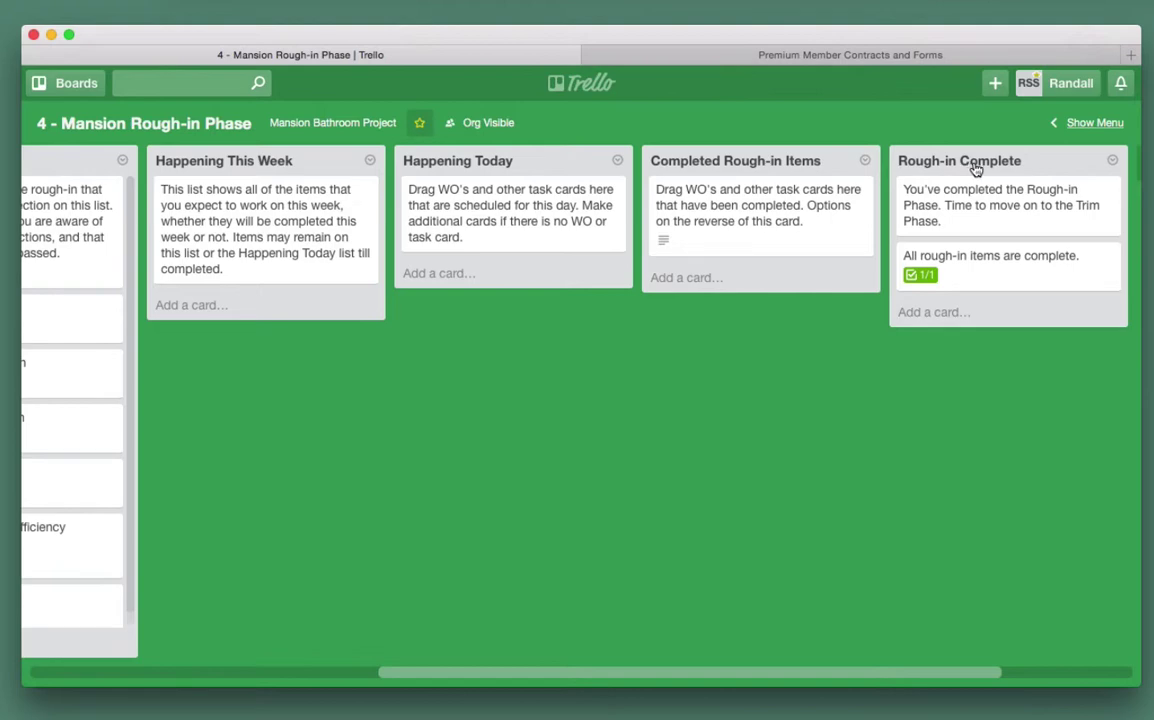
pyautogui.hscroll(-20, 976, 170)
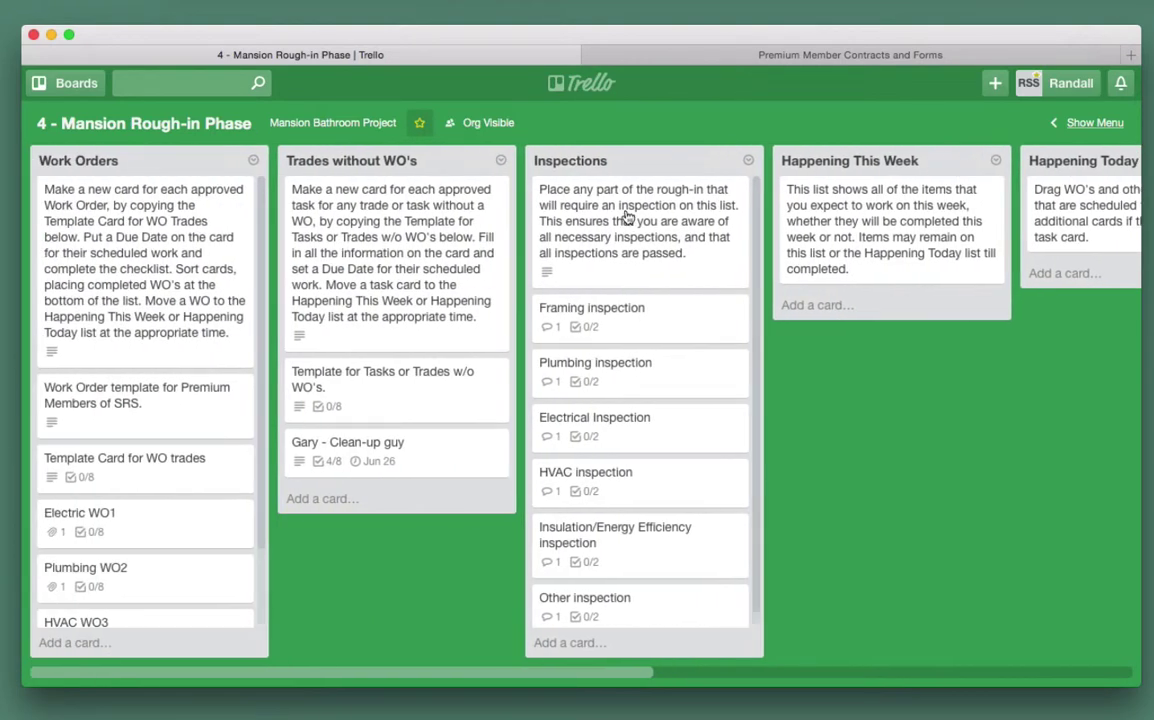
pyautogui.scroll(-1, 200, 210)
pyautogui.scroll(1, 162, 190)
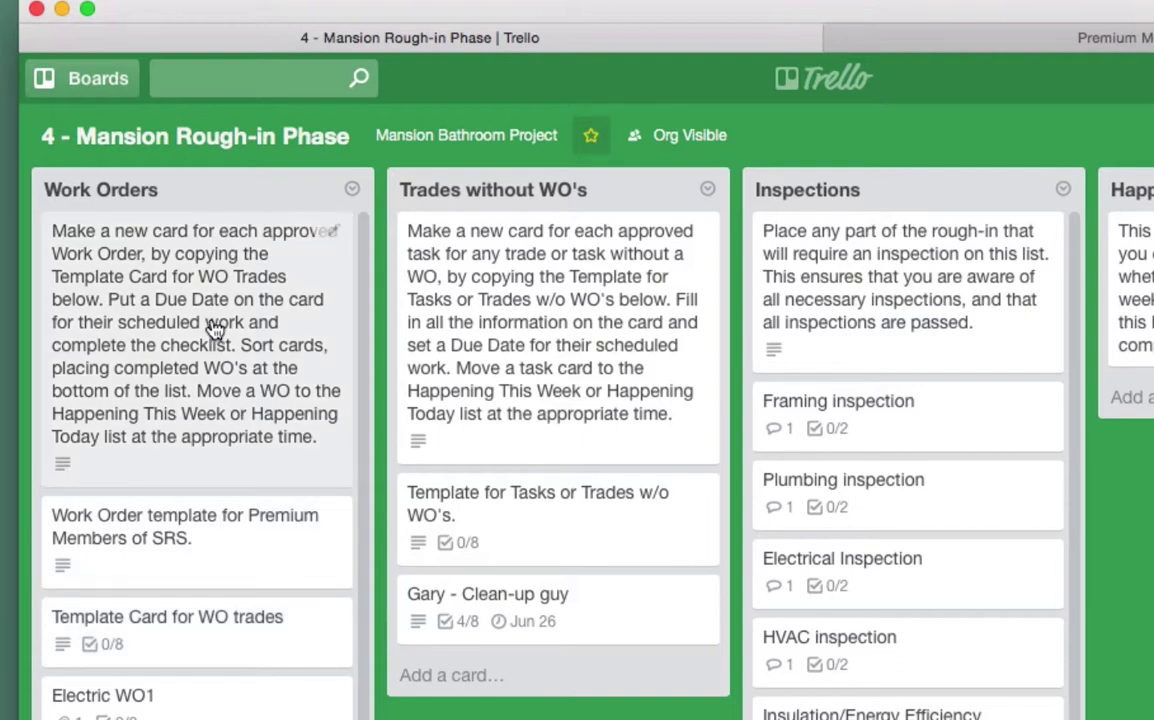
# Examine the description and Trade Checklist of the "Template Card for WO trades" in the Work Orders list.
pyautogui.scroll(-3, 216, 494)
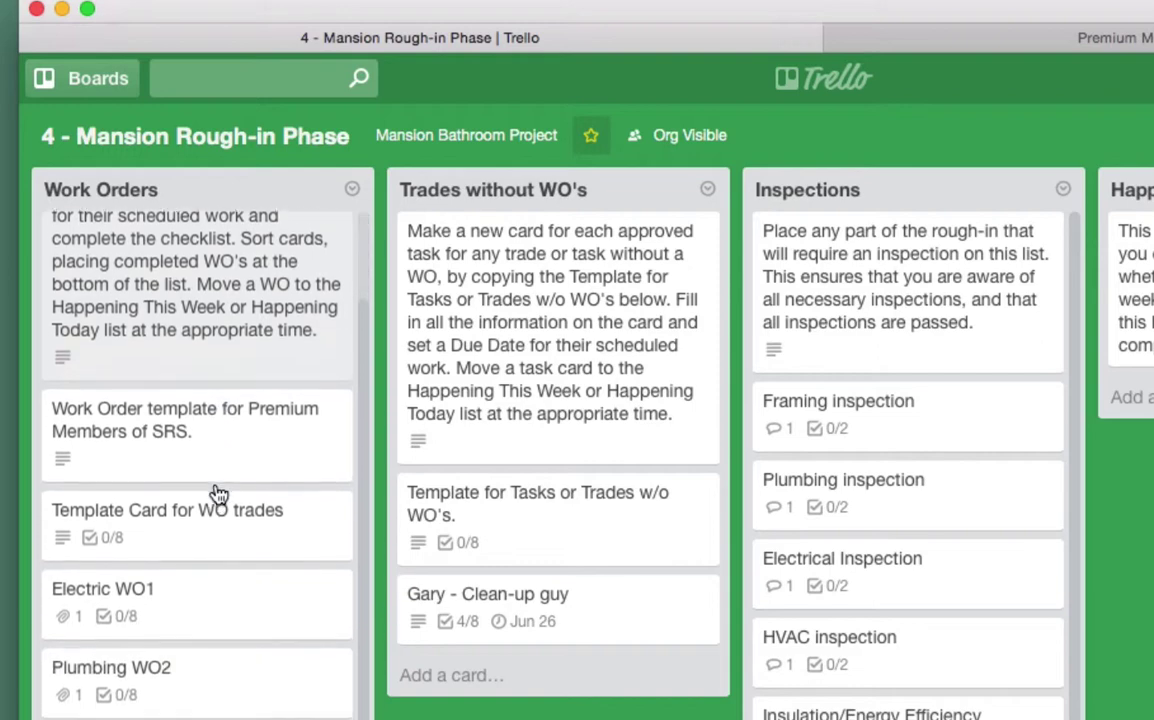
pyautogui.scroll(1, 218, 494)
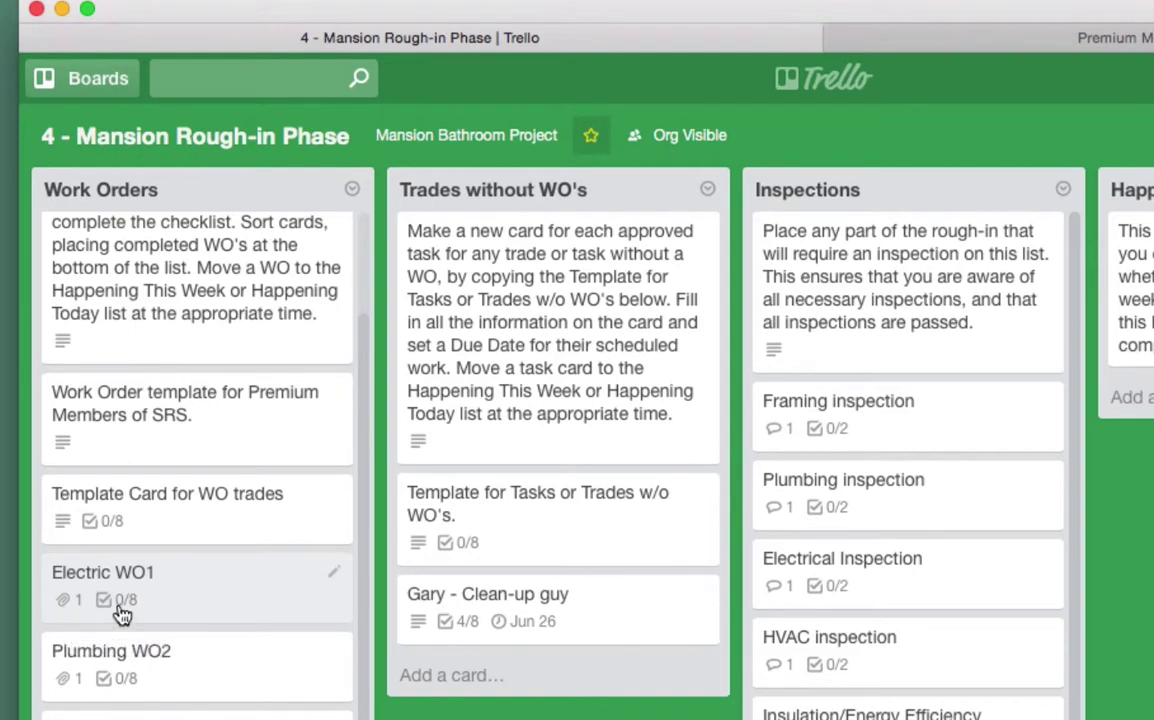
pyautogui.click(186, 530)
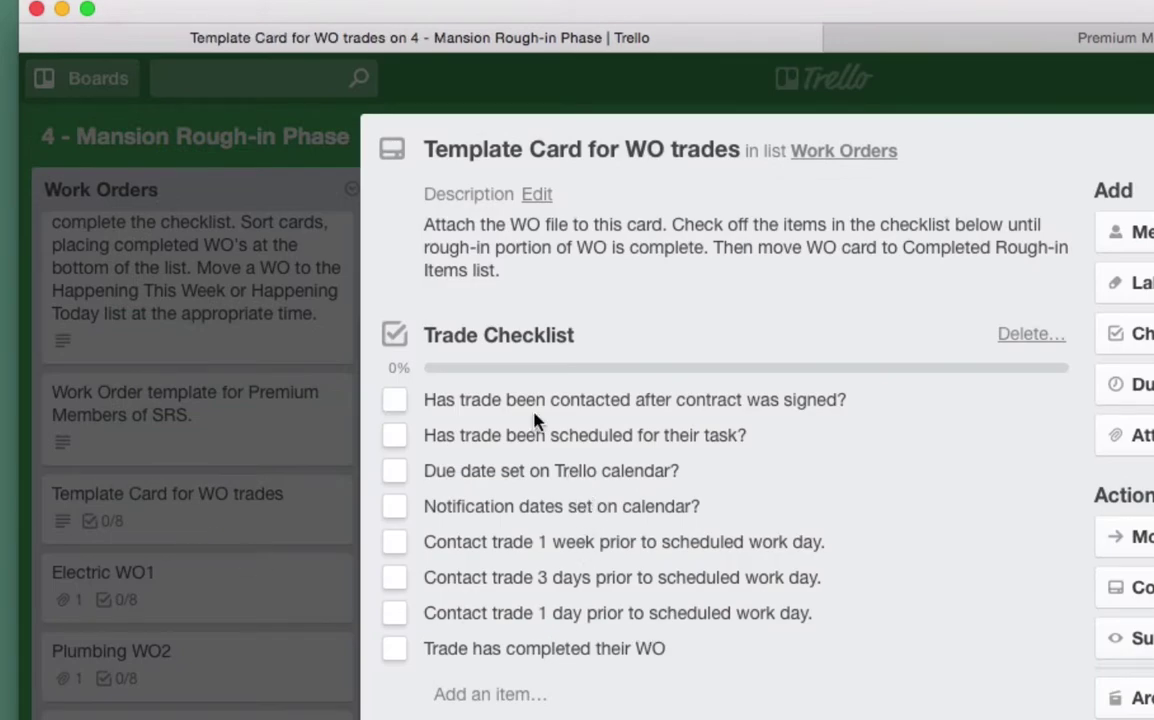
pyautogui.scroll(-2, 560, 515)
pyautogui.scroll(-2, 555, 525)
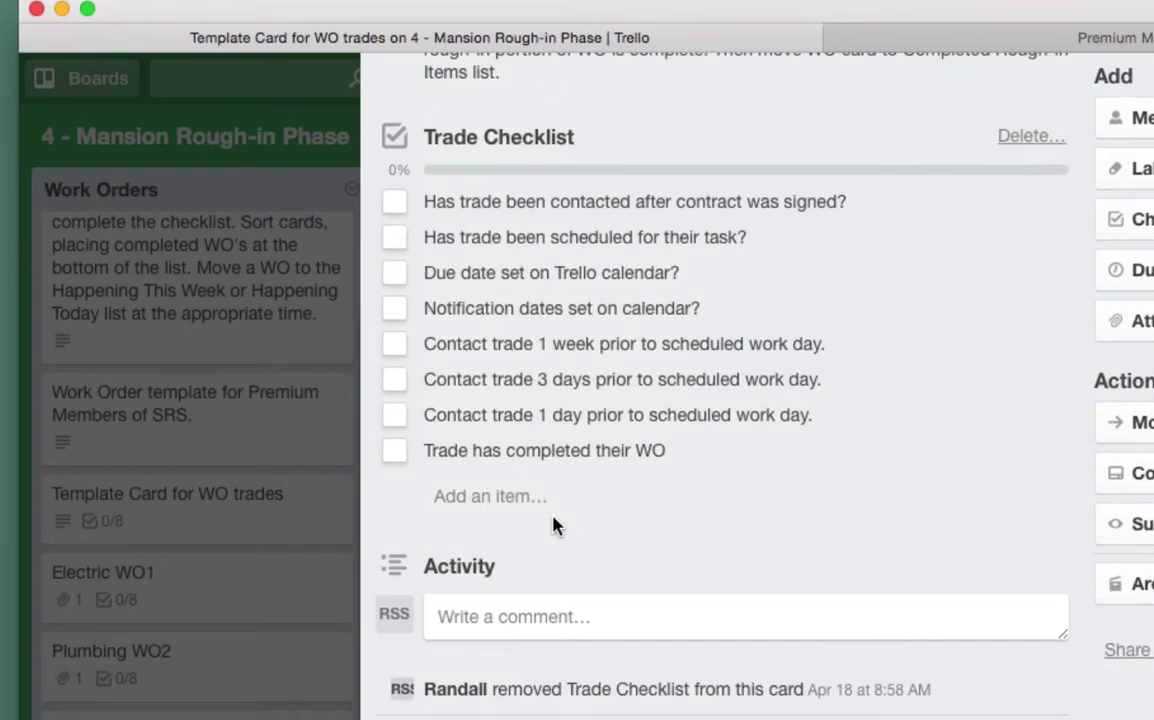
pyautogui.scroll(4, 557, 526)
pyautogui.press('Escape')
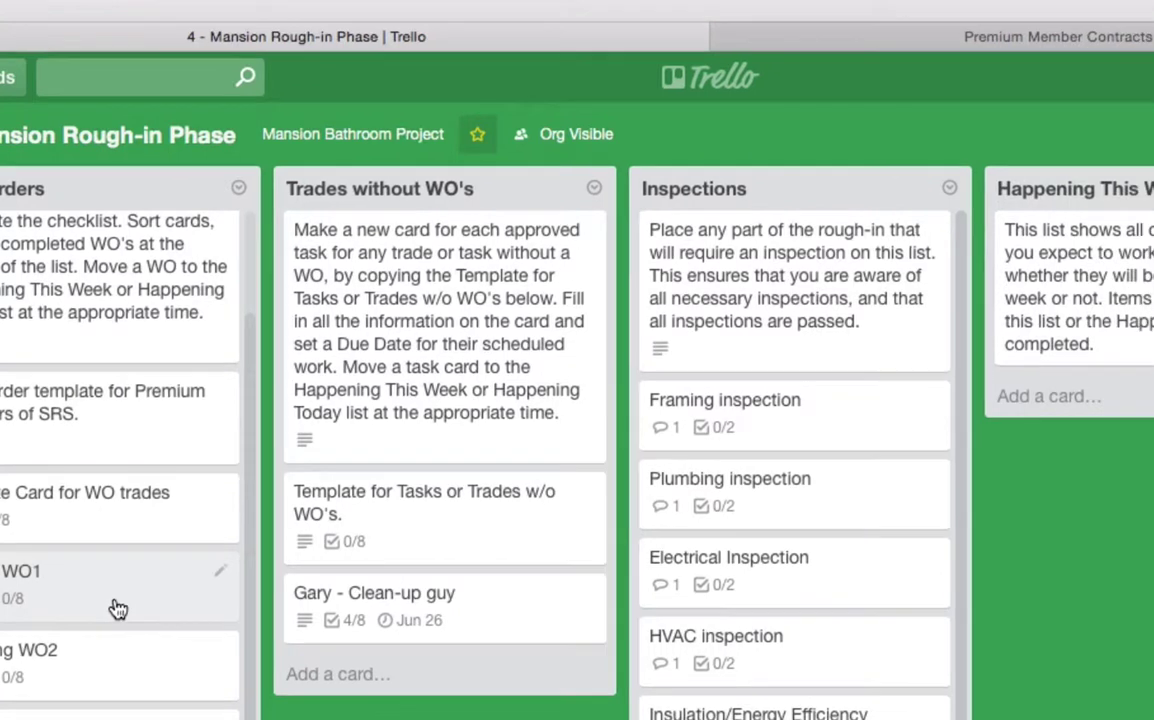
# Open the Electric WO1 card and read its attached "15133 RFQ-WO1 Mansion Electric .docx" work order.
pyautogui.click(200, 610)
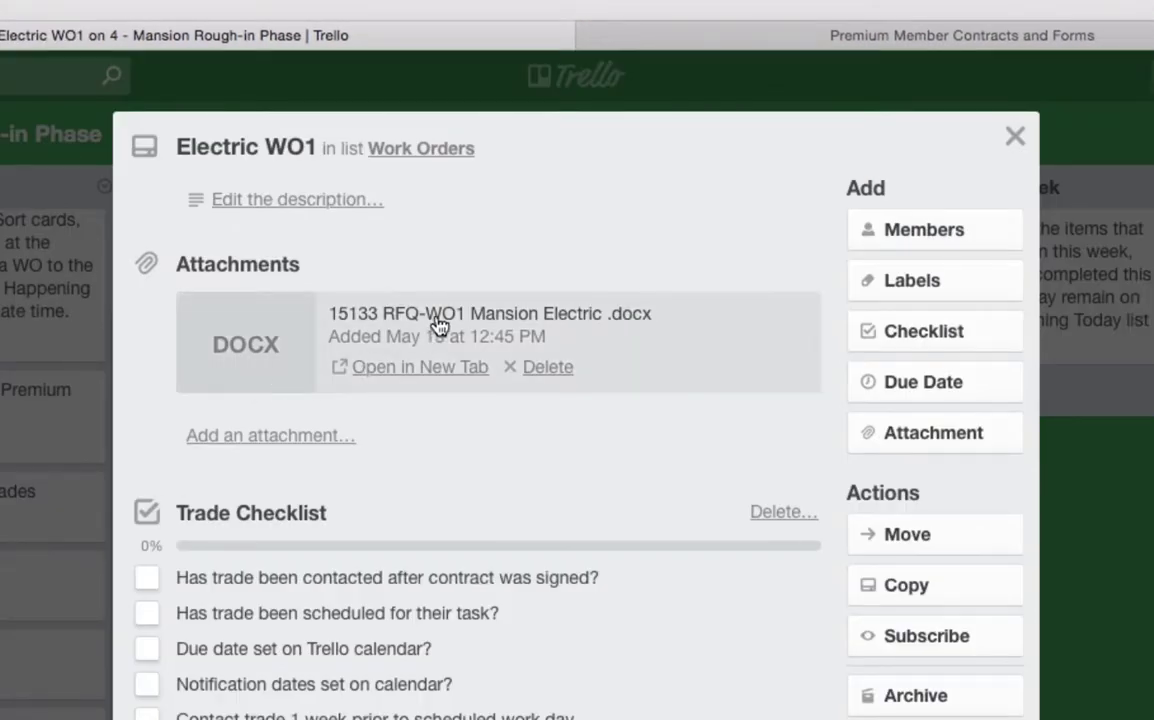
pyautogui.click(268, 337)
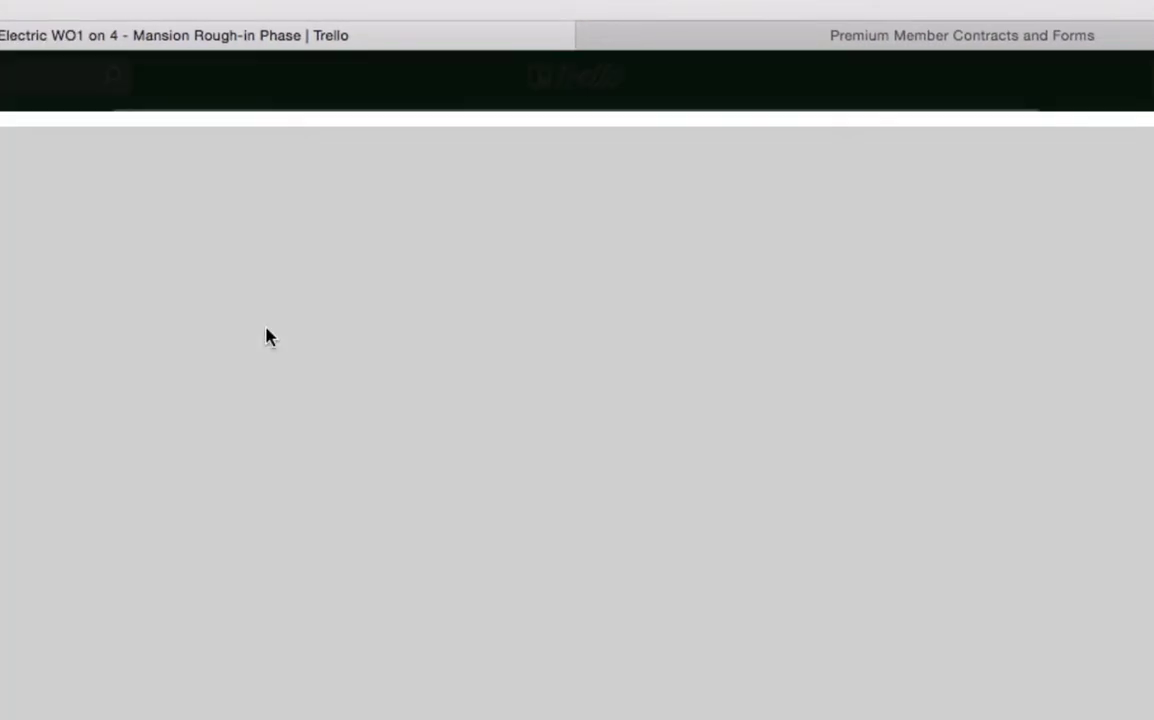
pyautogui.scroll(-5, 268, 337)
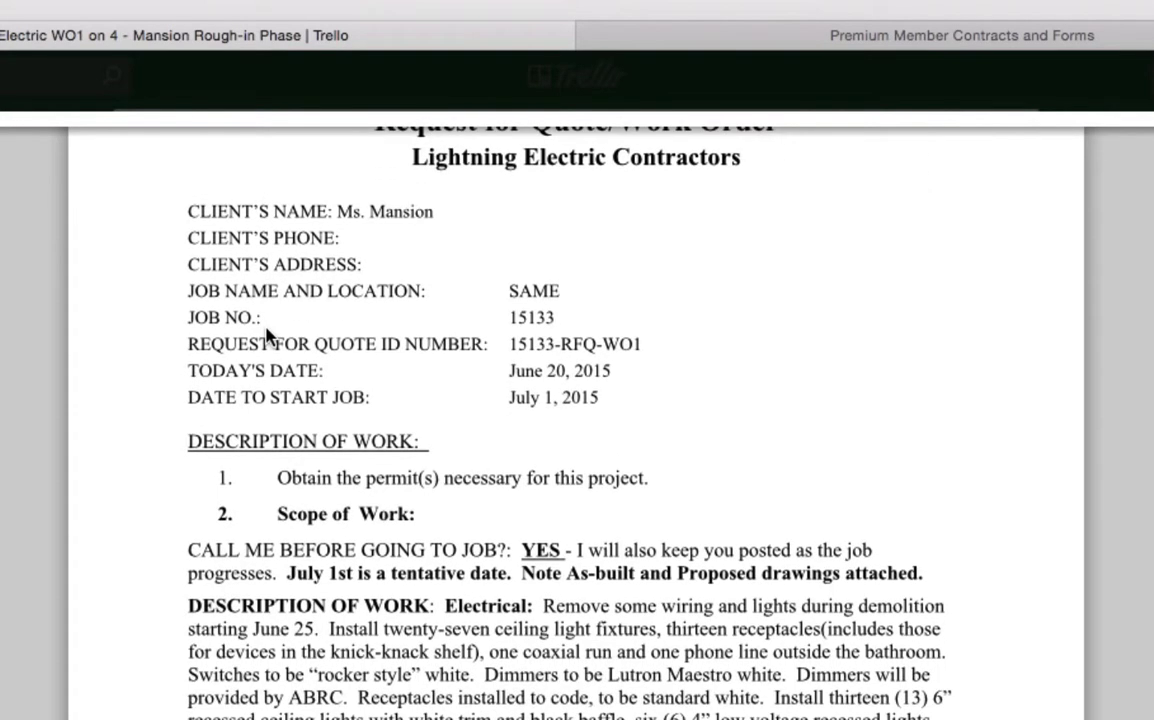
pyautogui.scroll(10, 268, 337)
pyautogui.scroll(-8, 268, 337)
pyautogui.scroll(-3, 107, 444)
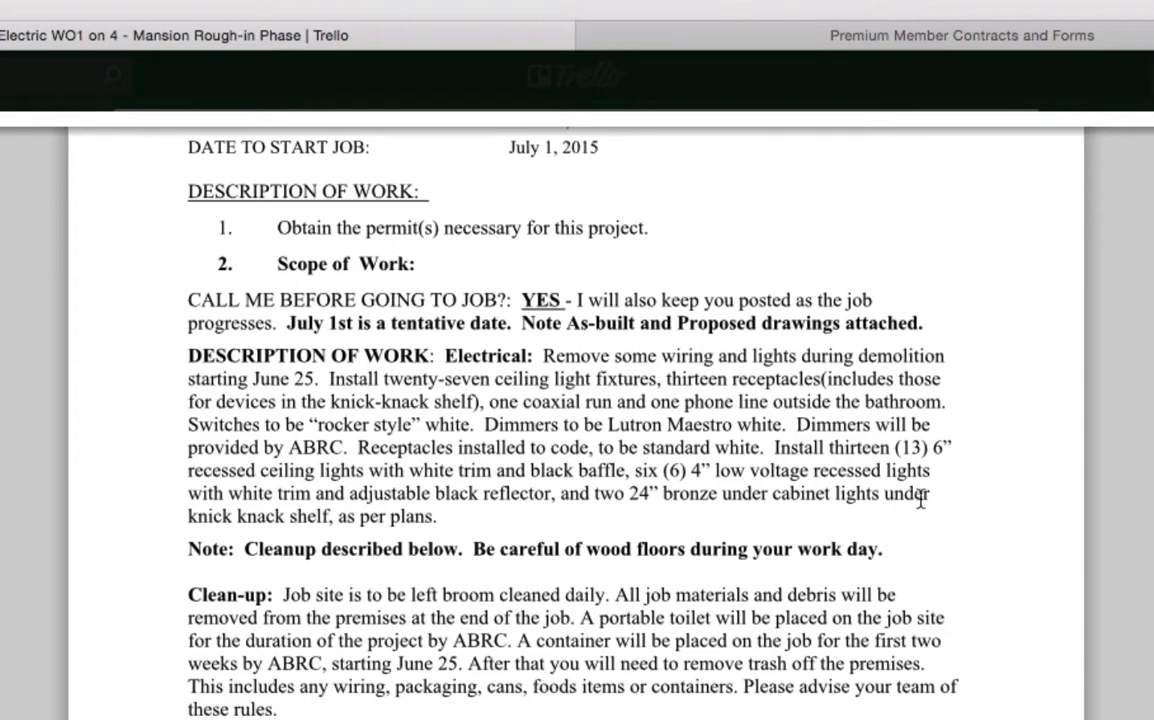
pyautogui.press('Escape')
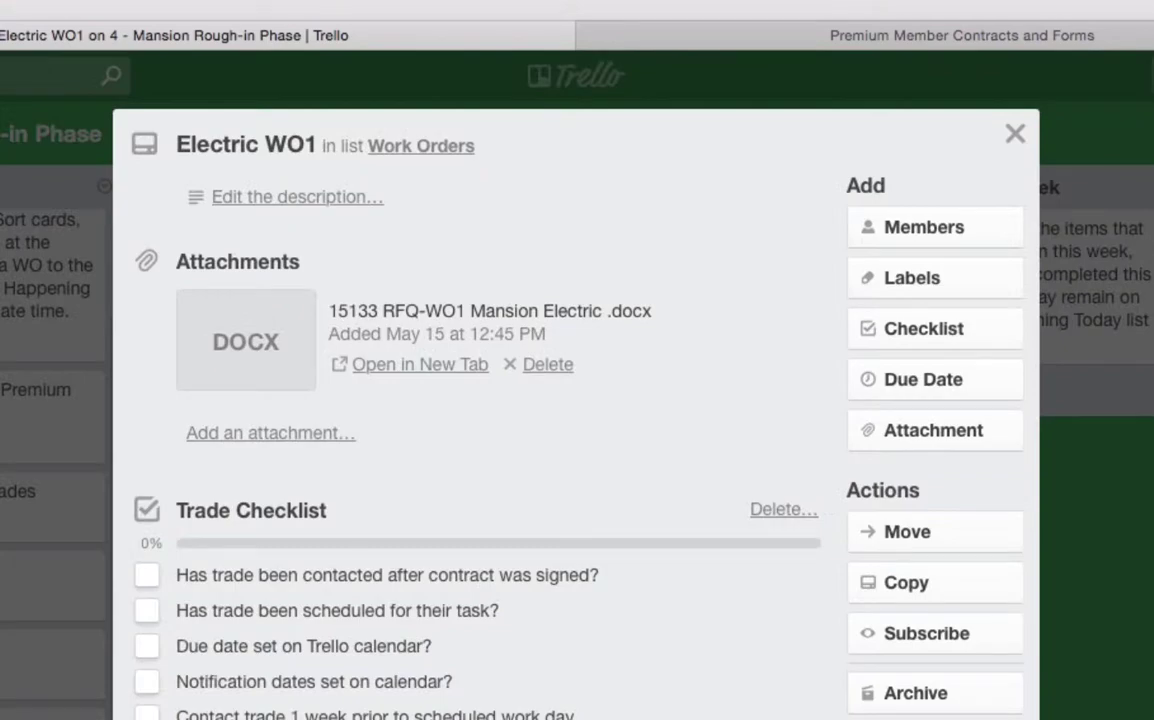
pyautogui.press('Escape')
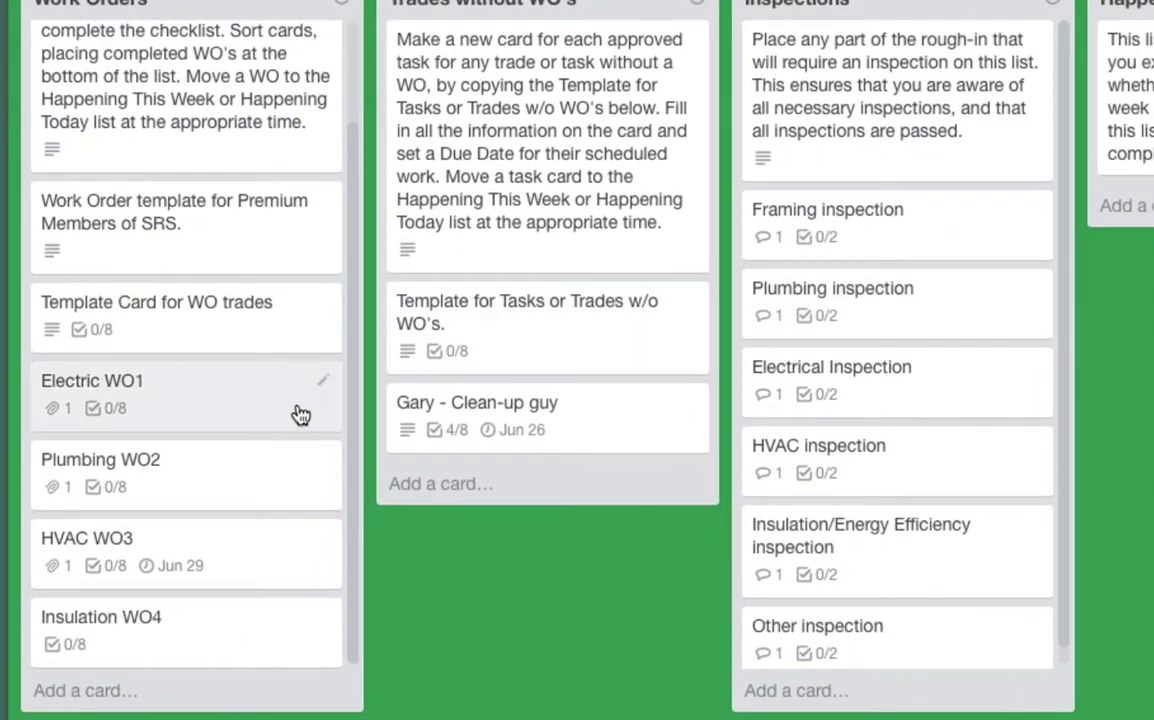
# Add a card titled "Low-voltage wiring WO5" to the end of the Work Orders list.
pyautogui.click(110, 703)
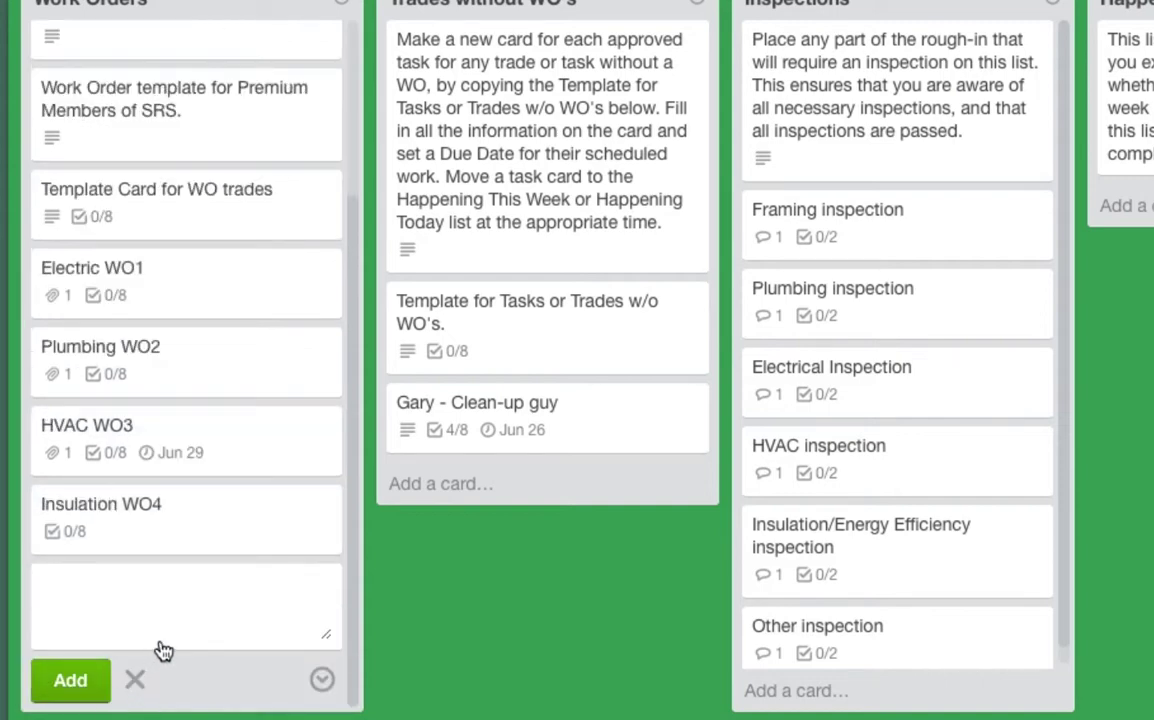
pyautogui.write('Low-voltage wiring ')
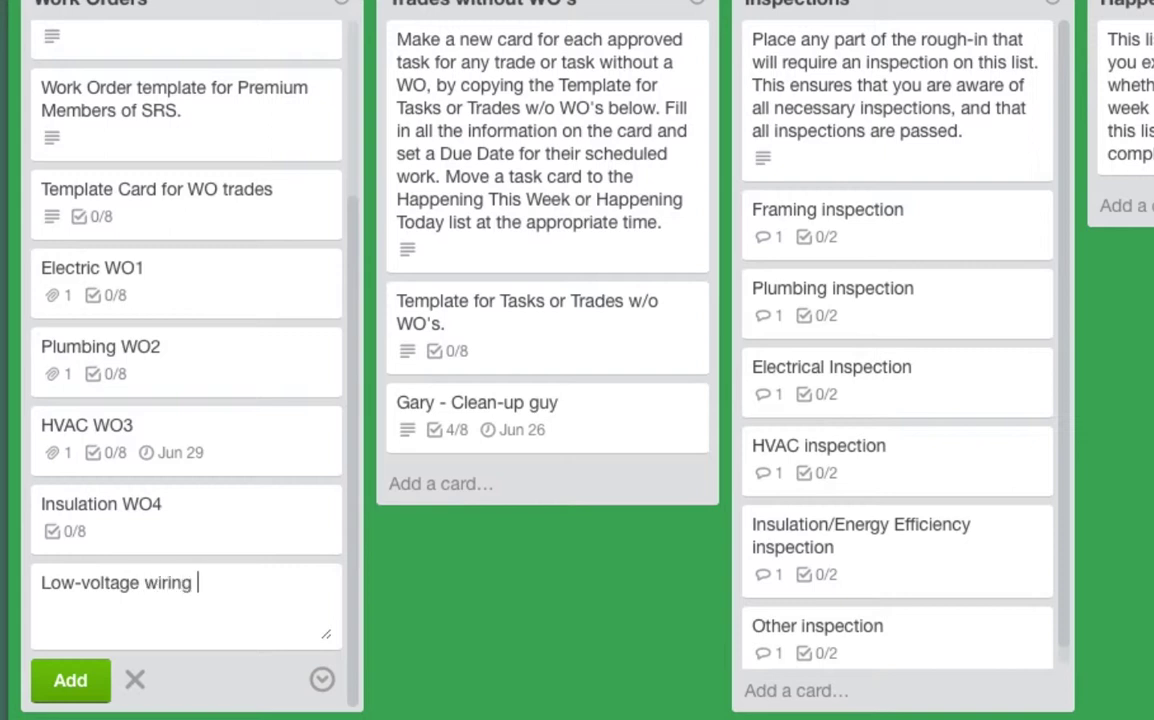
pyautogui.write('WO5')
pyautogui.click(66, 690)
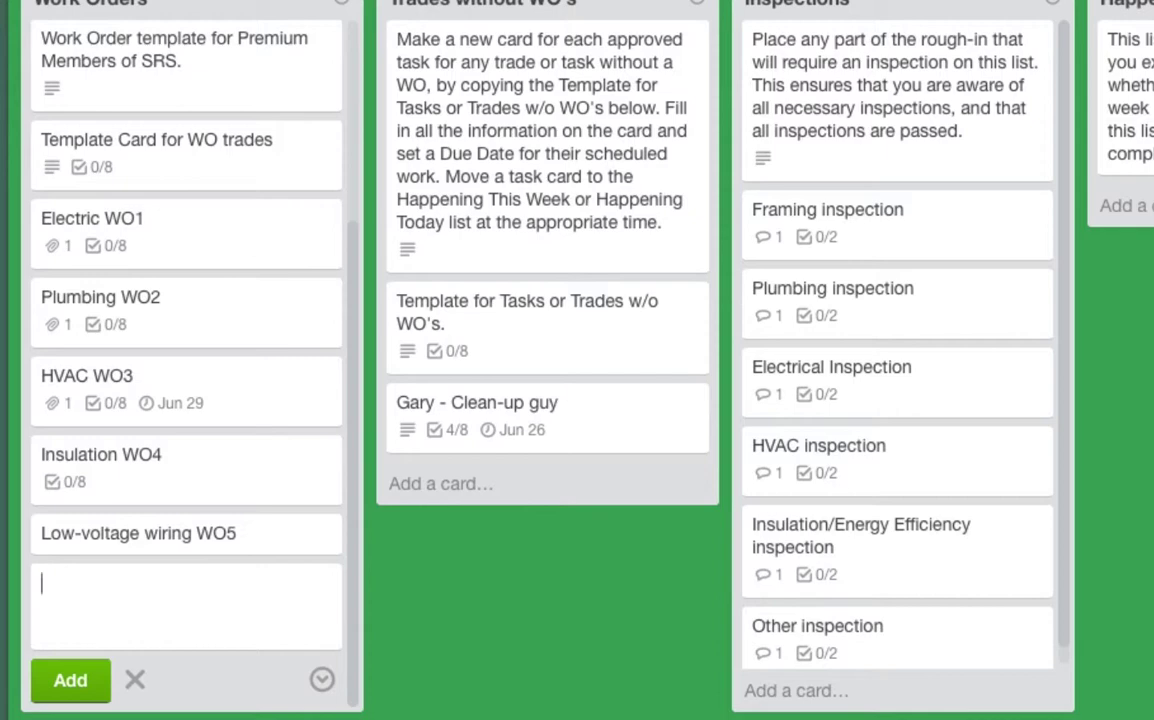
# Attach "15133 RFQ-WO5 Mansion Low-Voltage Co.docx" to the Low-voltage wiring WO5 card and check the attachment on the opened card.
pyautogui.moveTo(1150, 120); pyautogui.dragTo(185, 543)
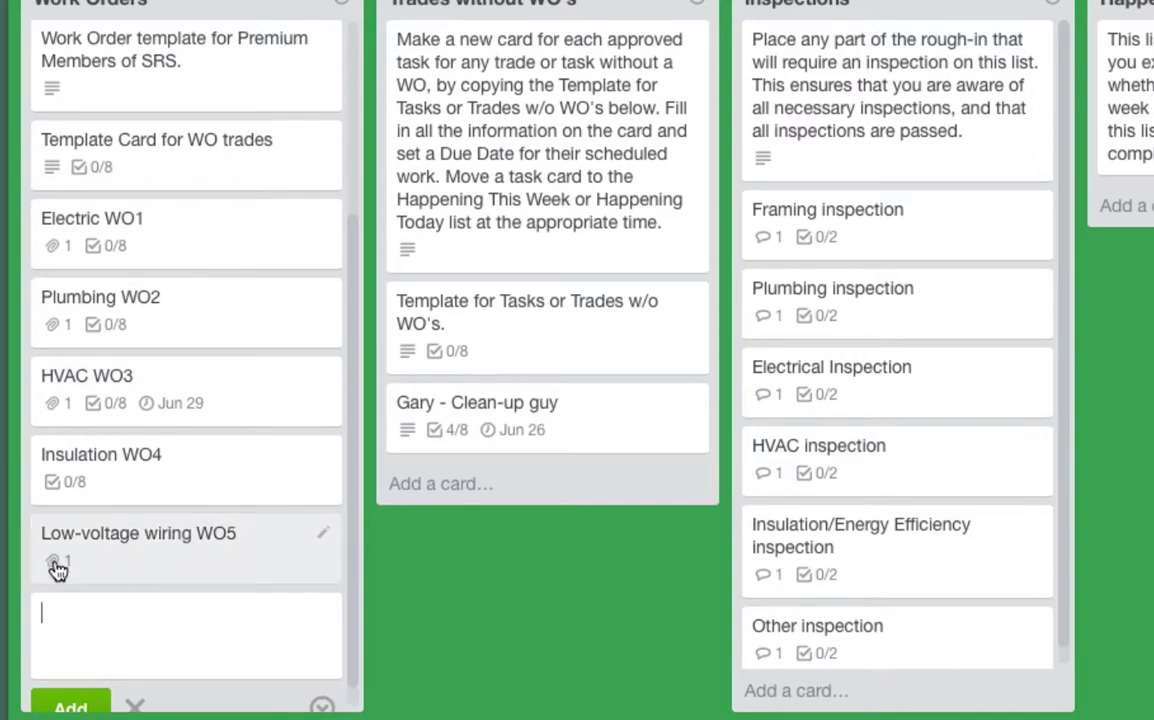
pyautogui.click(150, 565)
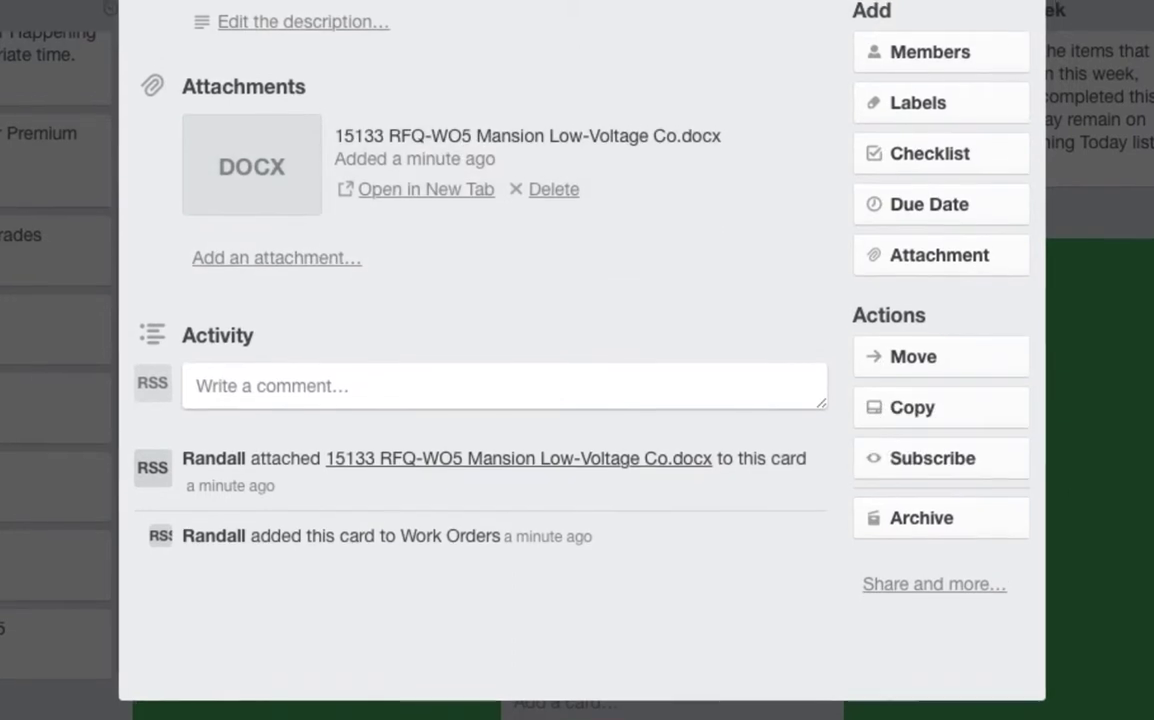
pyautogui.scroll(1, 580, 360)
pyautogui.press('Escape')
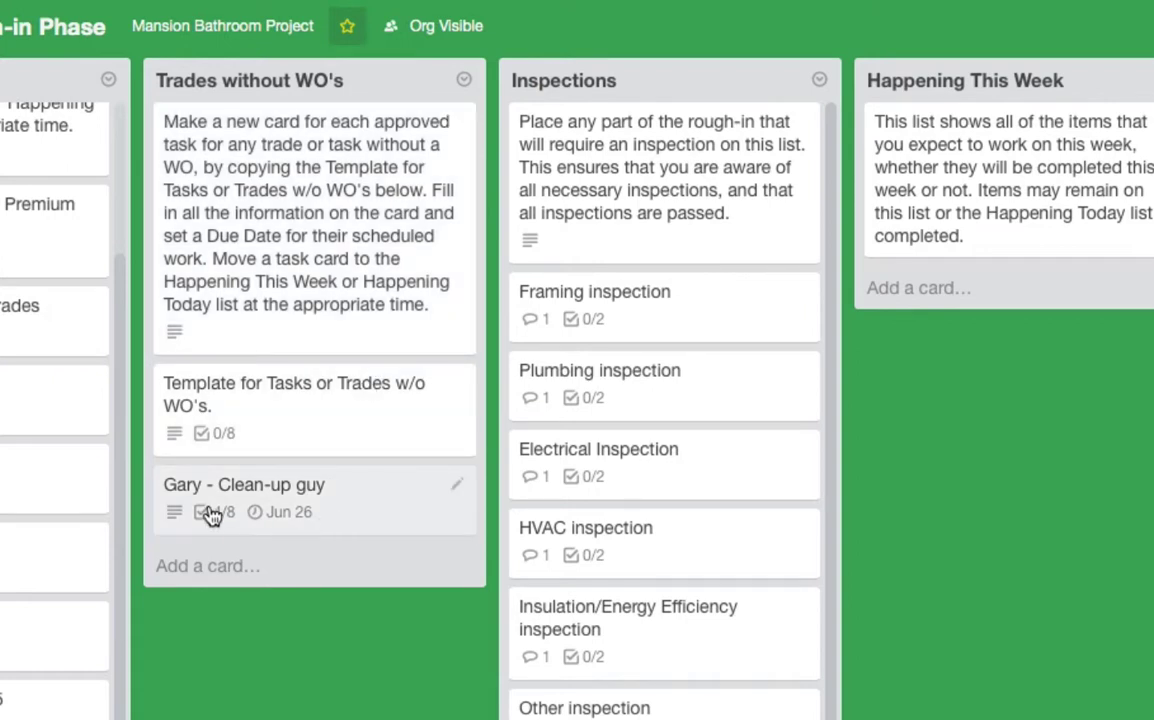
# Open the clean-up guy's card in Trades without WO's and review its due date, contact details and Trade Checklist.
pyautogui.click(349, 500)
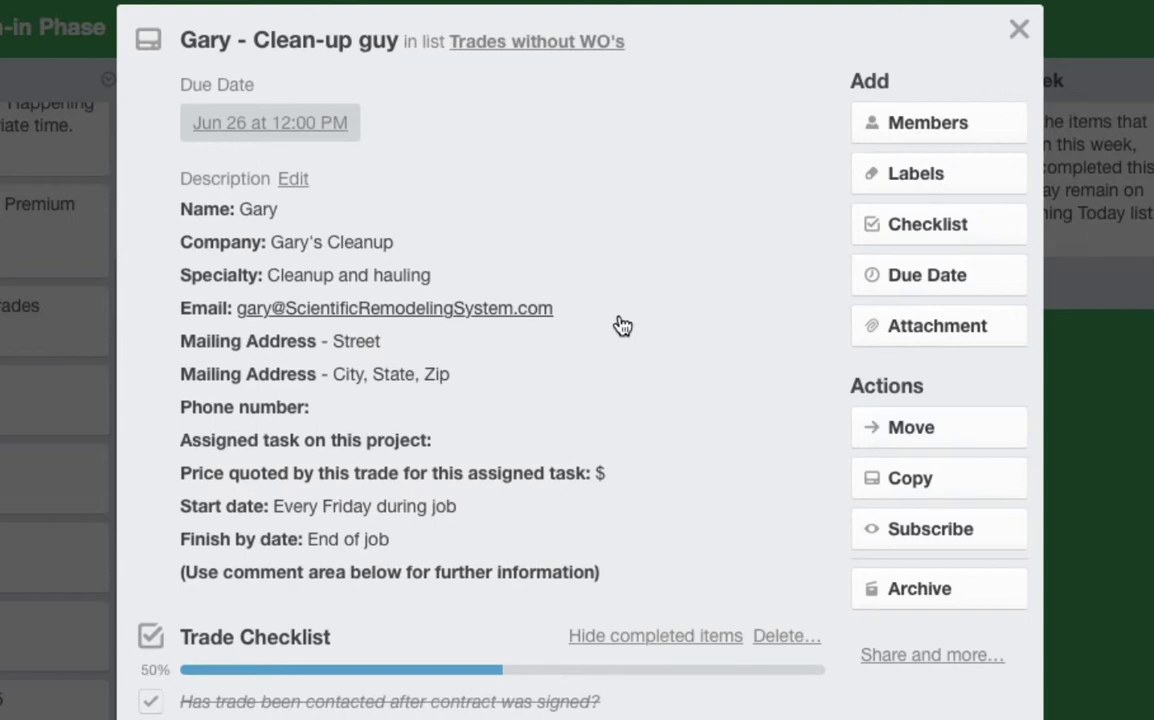
pyautogui.scroll(-1, 618, 325)
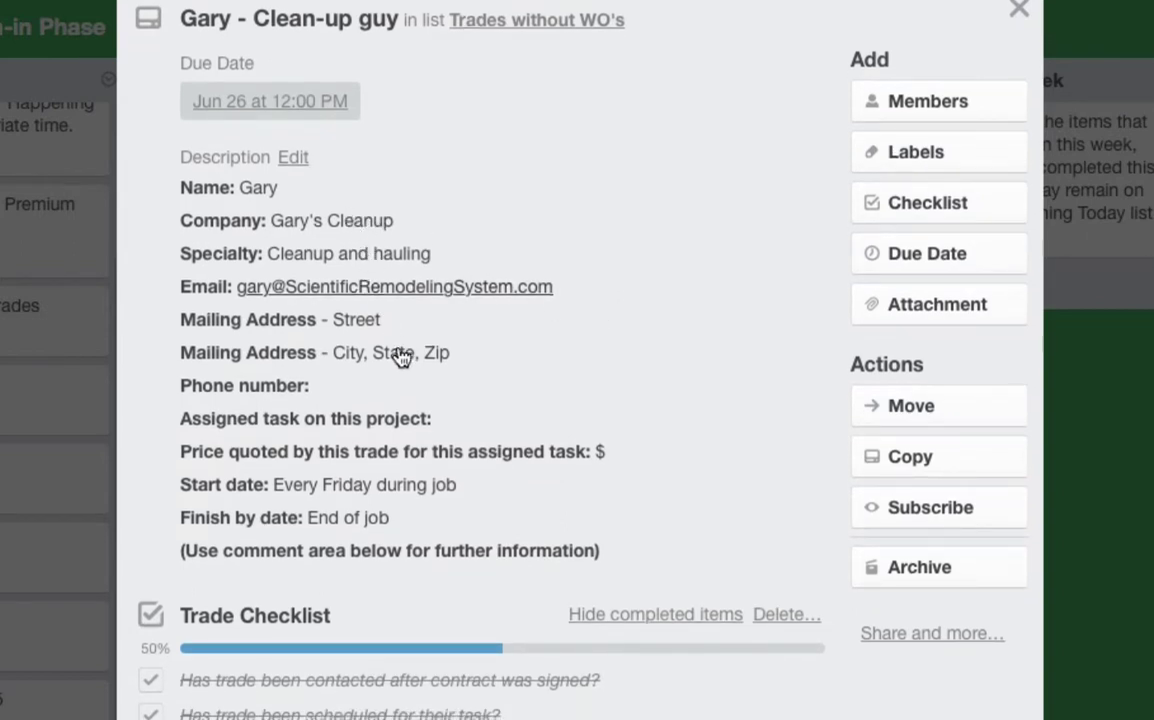
pyautogui.scroll(-2, 408, 358)
pyautogui.scroll(-1, 410, 360)
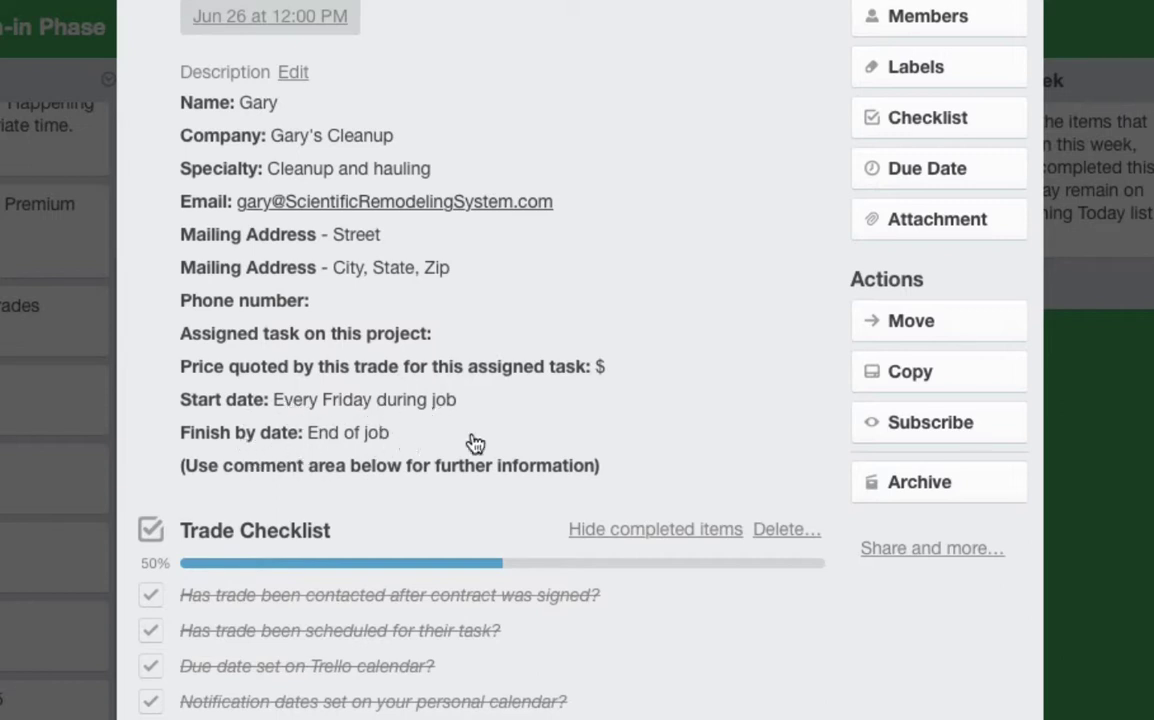
pyautogui.scroll(-2, 568, 442)
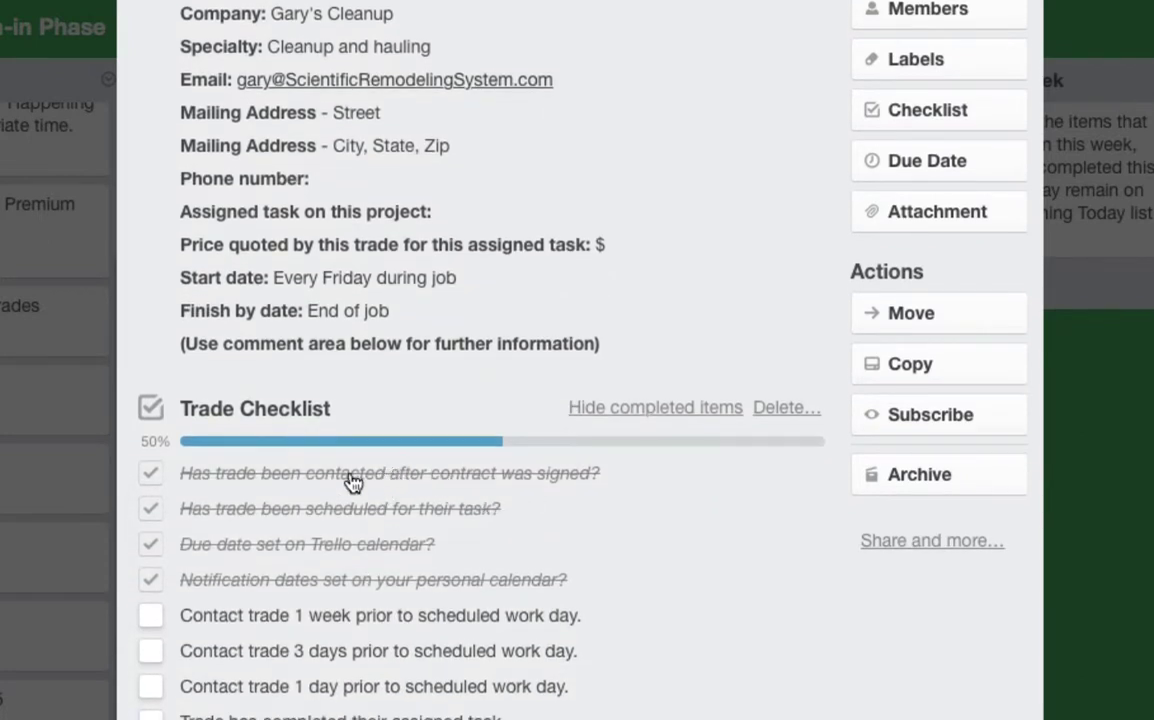
# Check off the remaining four Trade Checklist items on the clean-up guy's card, from the 1-week contact through task completion, and close it.
pyautogui.scroll(-2, 350, 481)
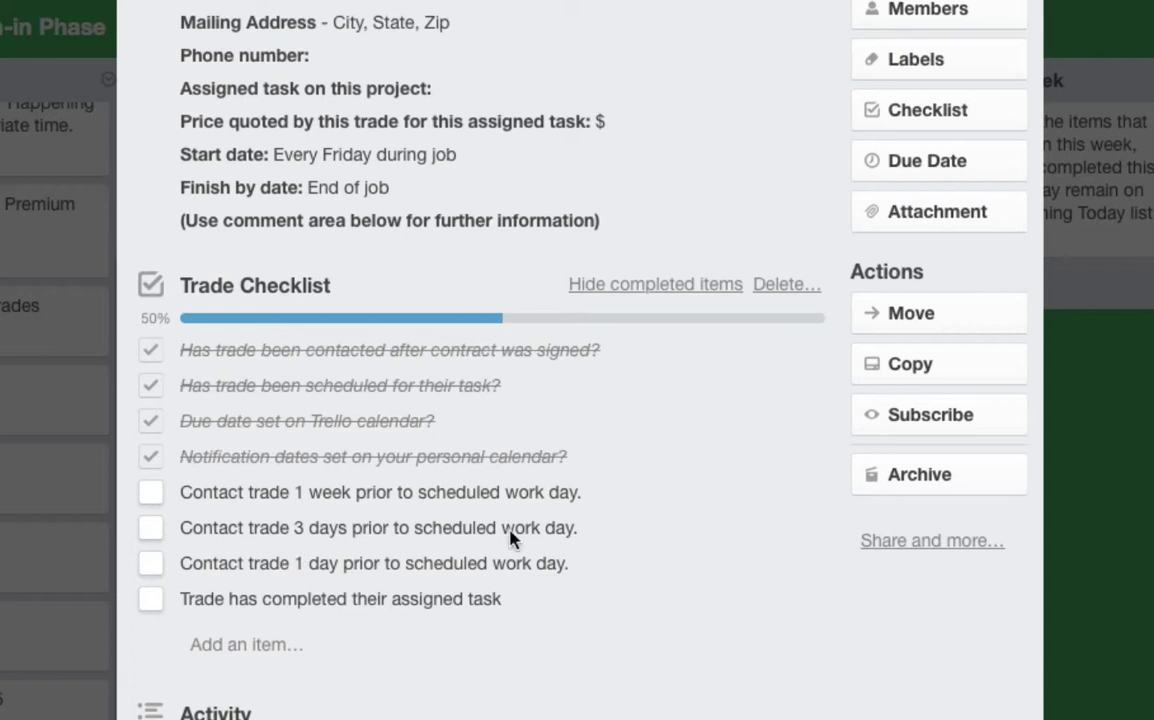
pyautogui.click(150, 599)
pyautogui.click(150, 565)
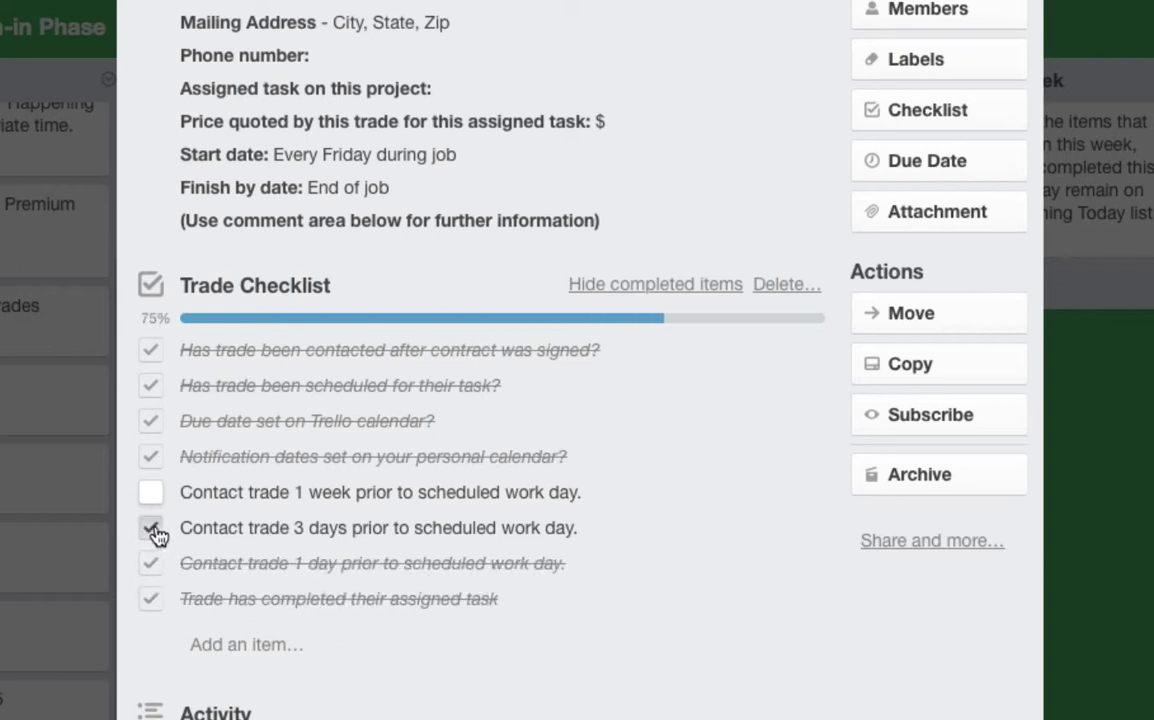
pyautogui.click(150, 530)
pyautogui.click(150, 494)
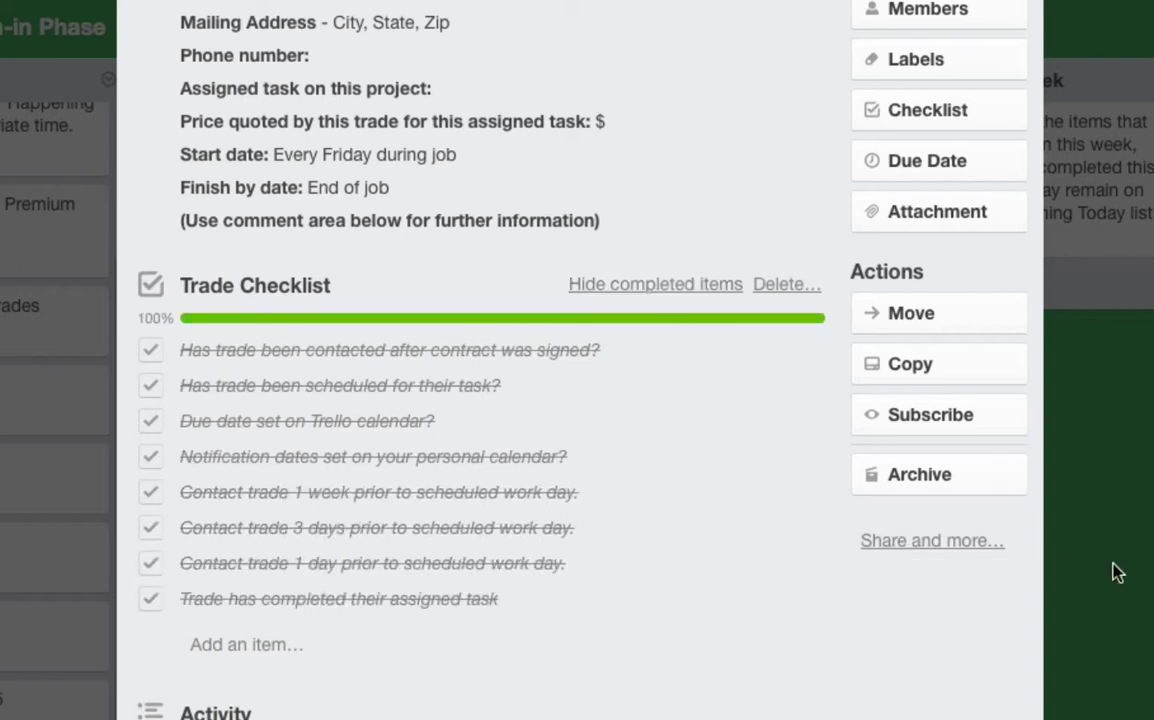
pyautogui.click(1059, 571)
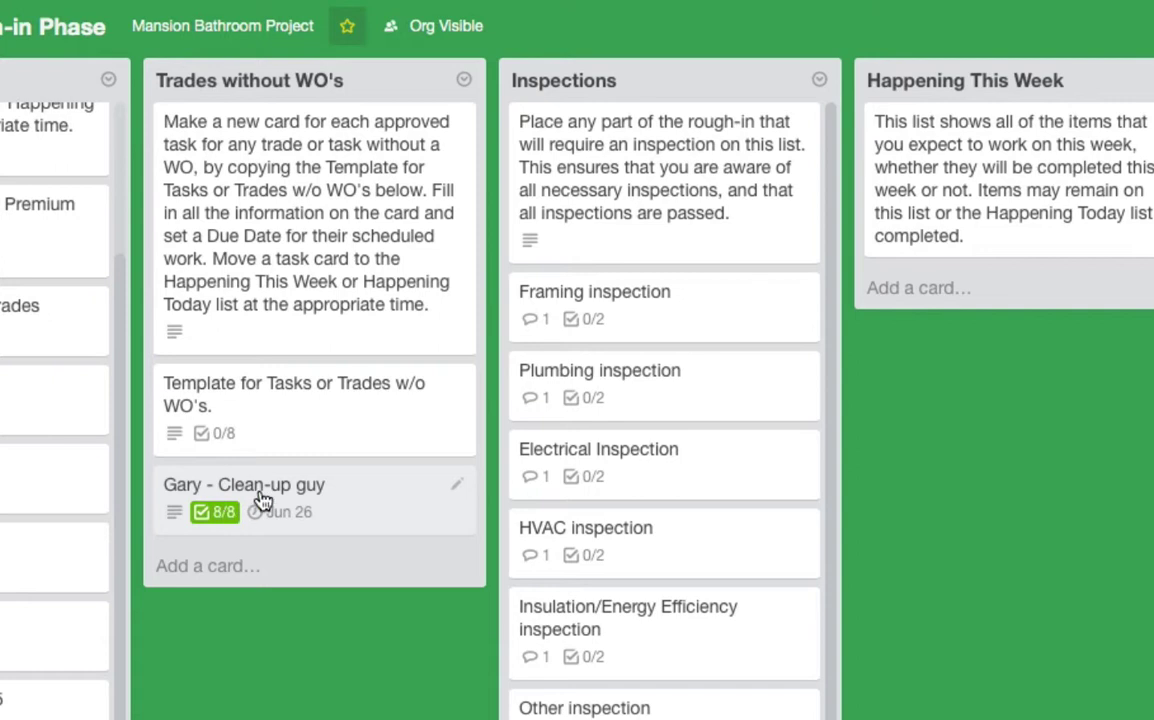
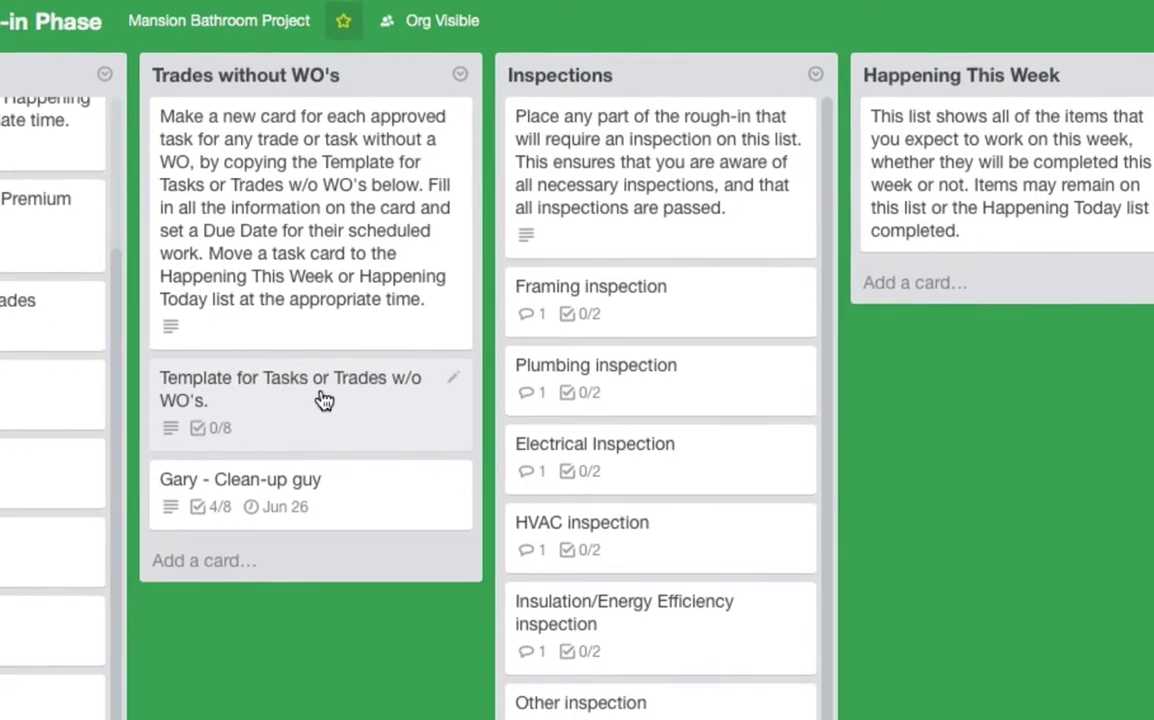
# Copy the "Template for Tasks or Trades w/o WO's." card with its checklist to position 2 of the Trades without WO's list.
pyautogui.click(326, 402)
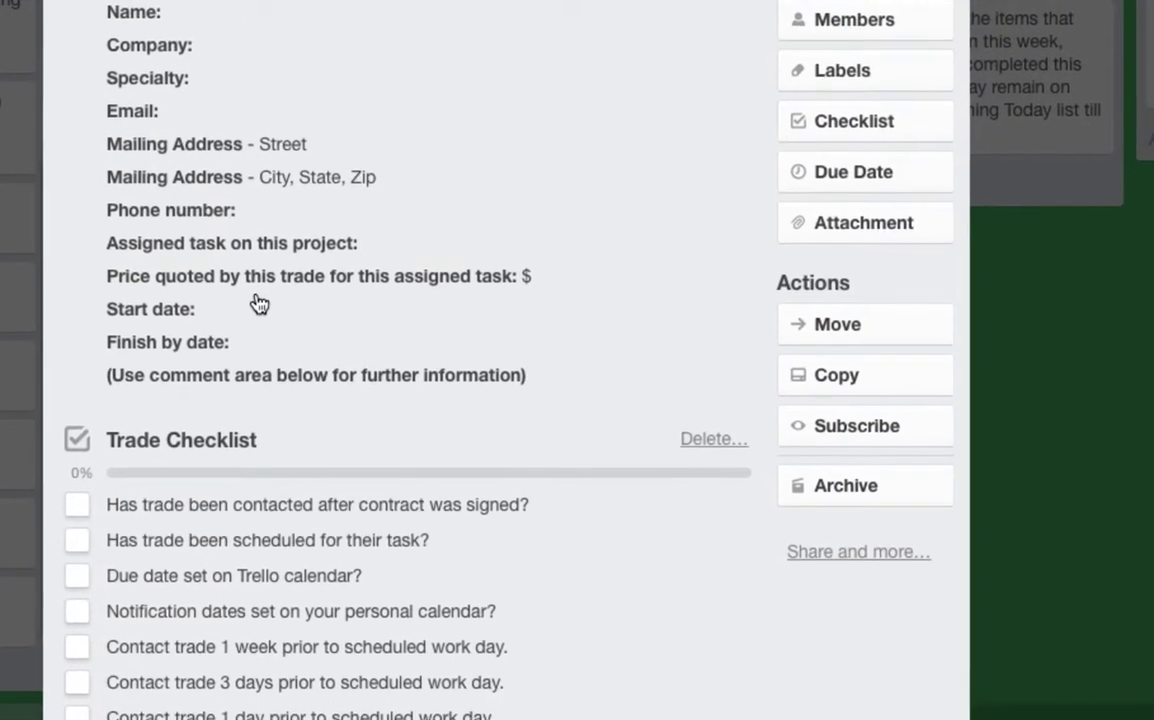
pyautogui.click(838, 347)
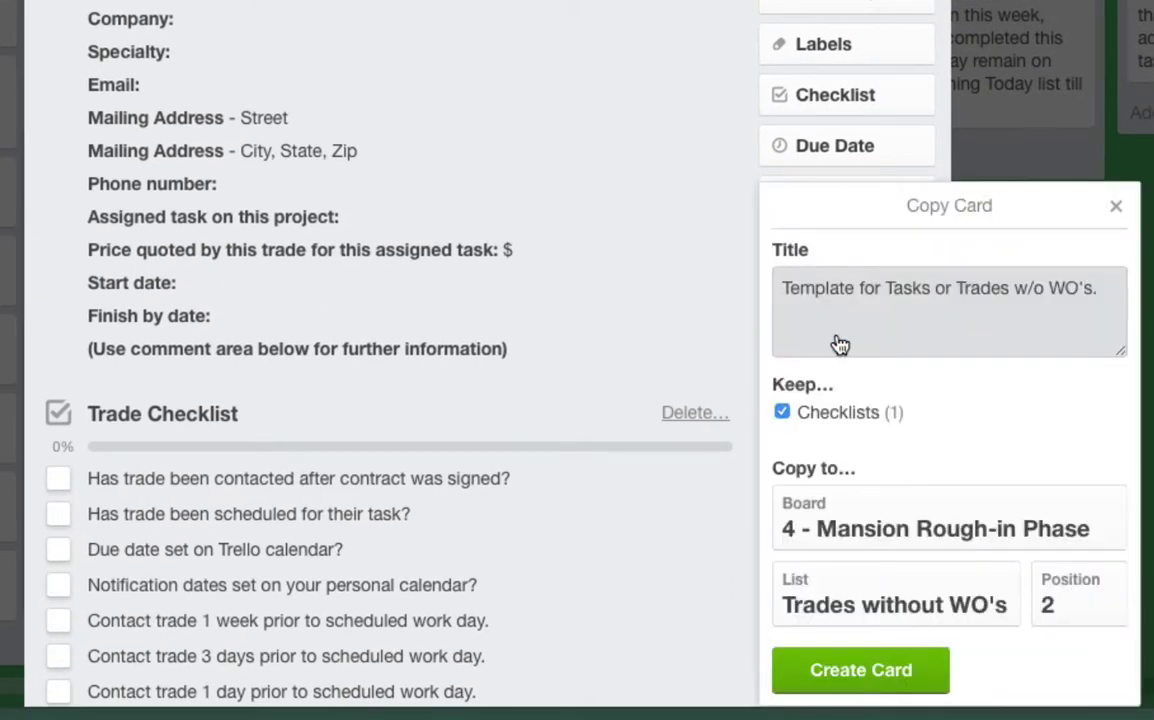
pyautogui.click(879, 680)
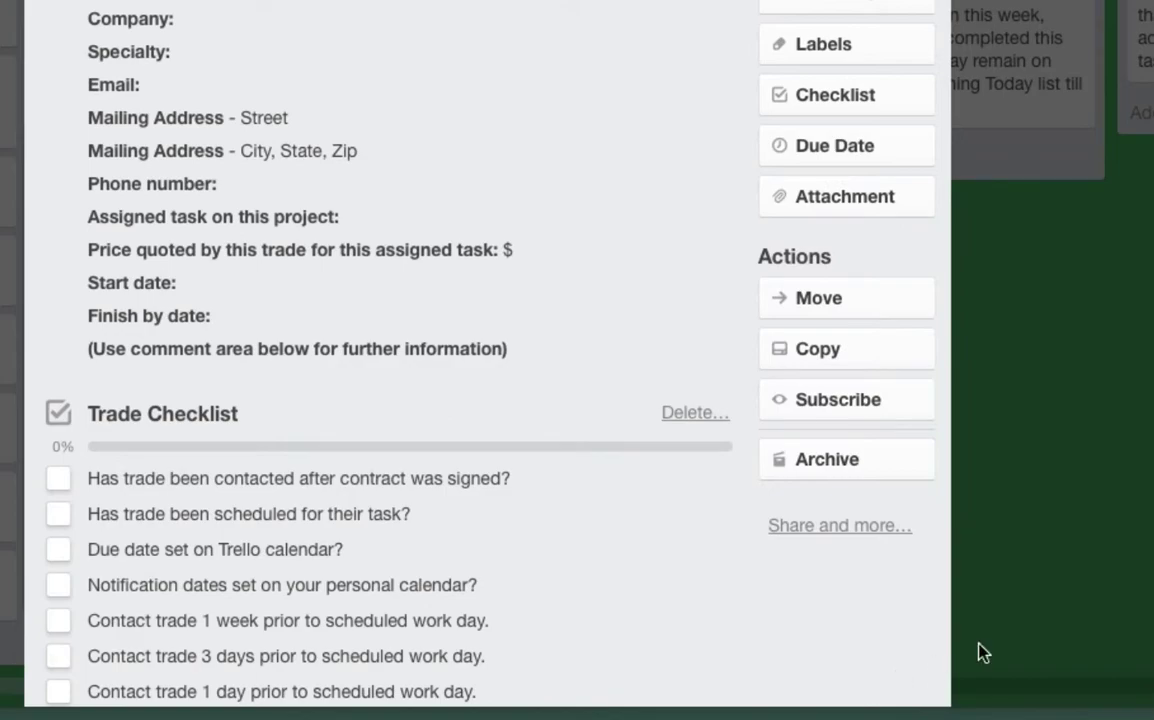
pyautogui.click(1040, 645)
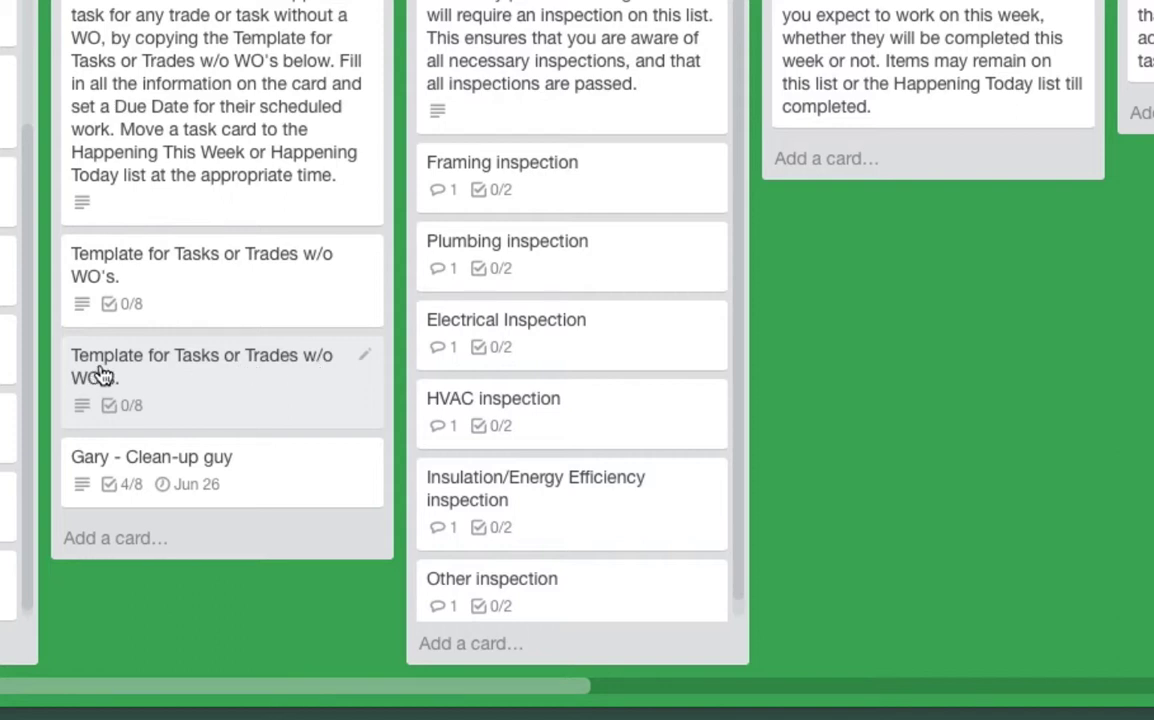
# Rename the copied template card with the trade's first name followed by "- Final Clean-up", and close the card.
pyautogui.click(189, 396)
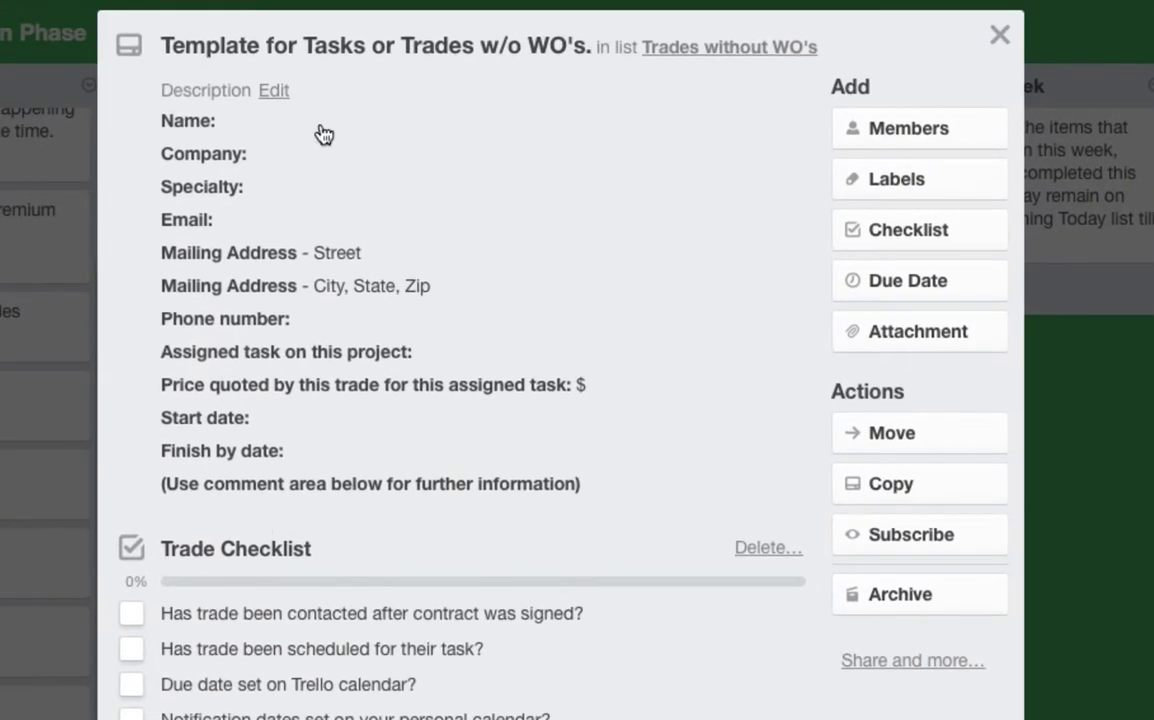
pyautogui.click(334, 48)
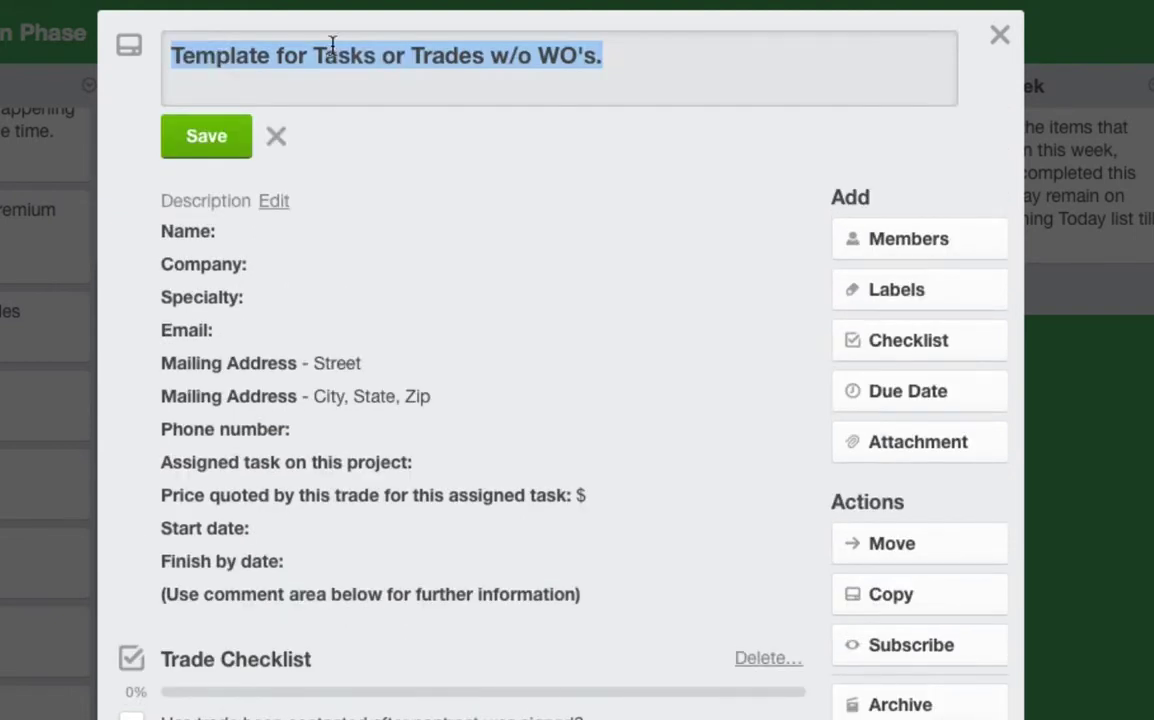
pyautogui.write('Brenda - Fi')
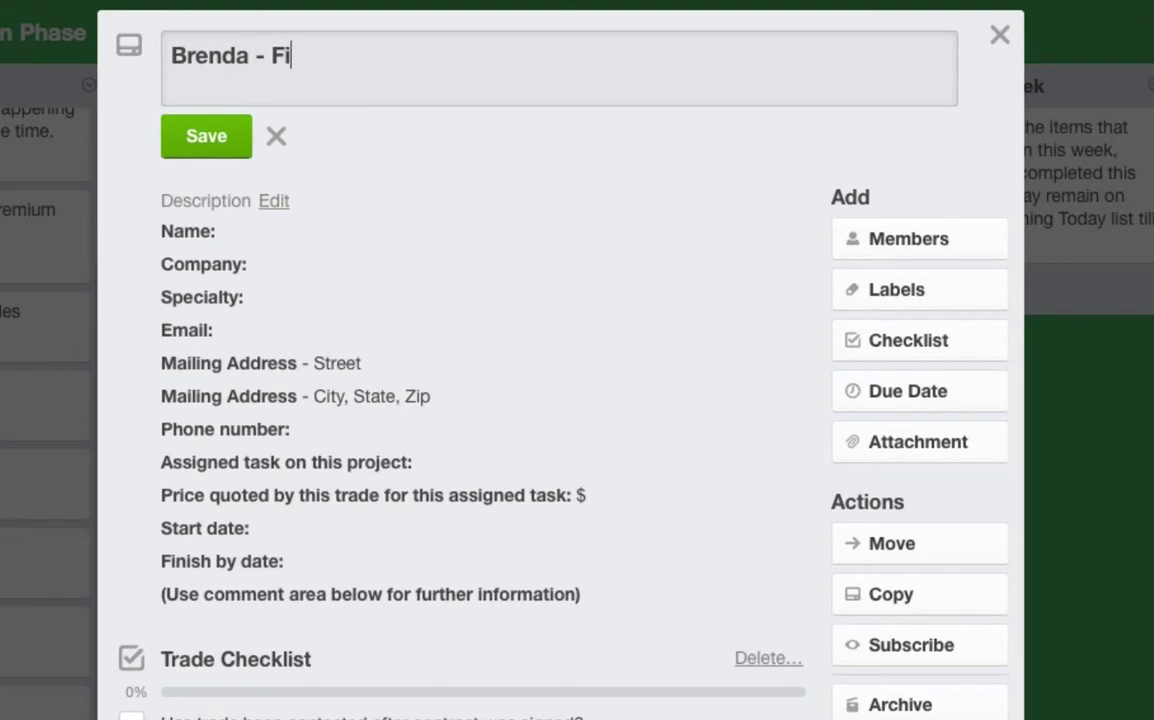
pyautogui.write('nal Clean-up')
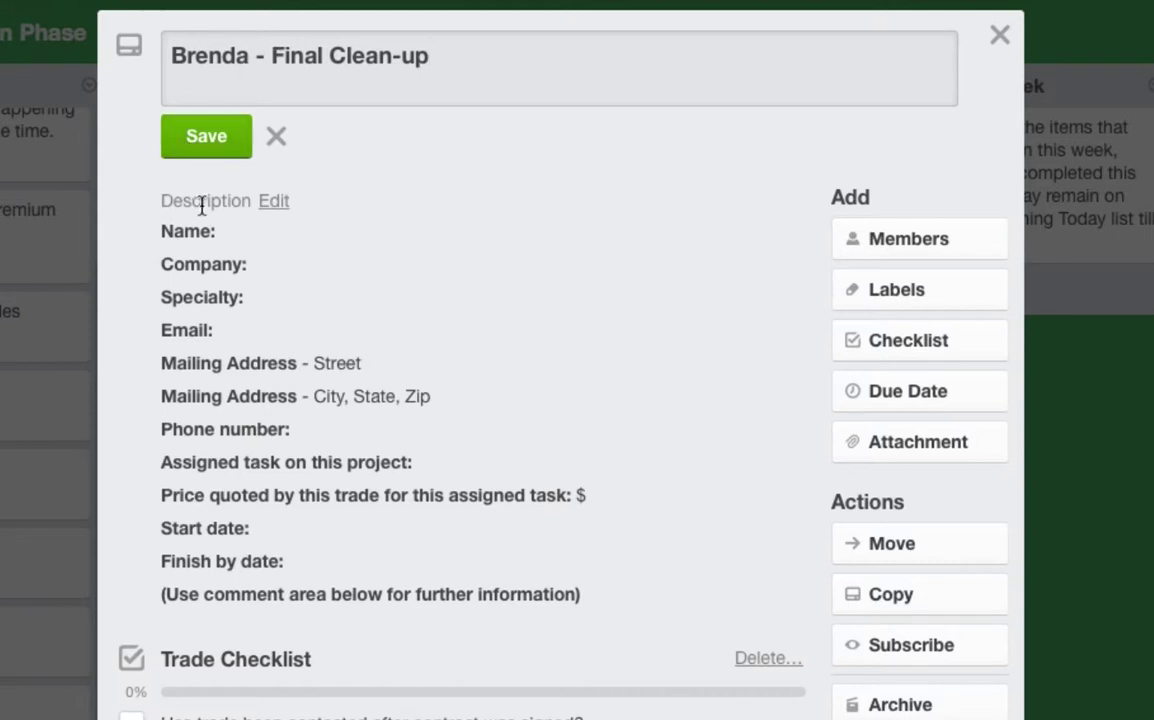
pyautogui.click(210, 137)
pyautogui.click(1030, 612)
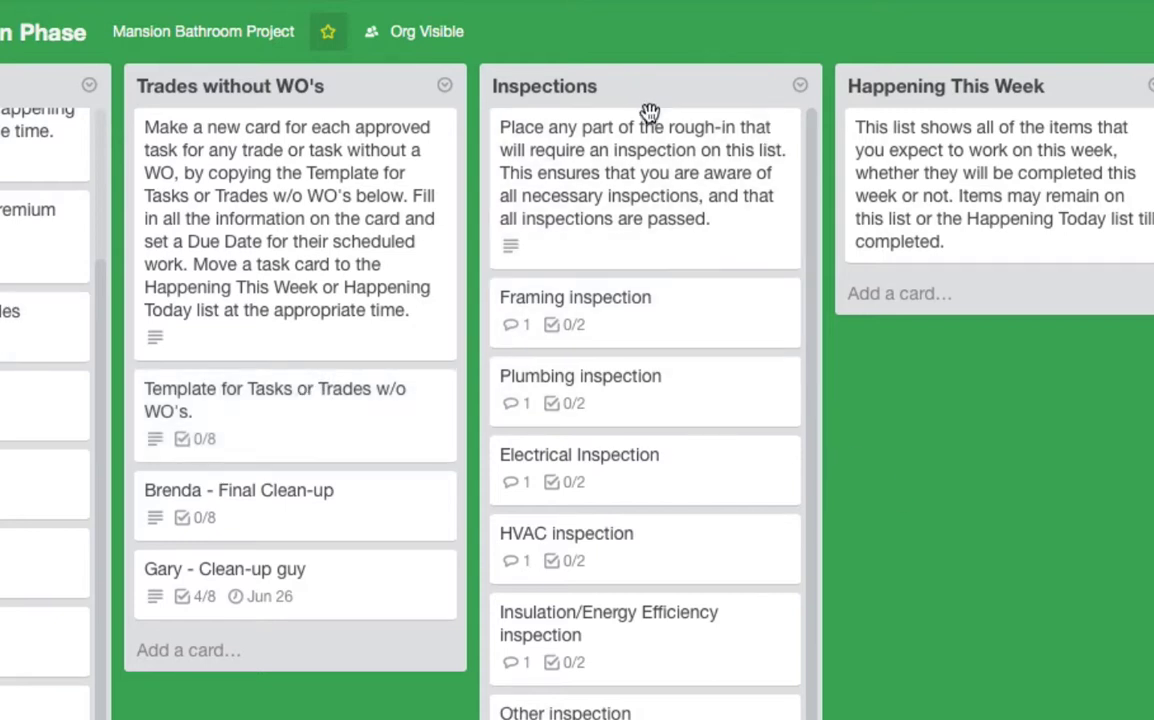
# Mark both Inspection Passed? checklist items complete on the Framing inspection card and return to the board.
pyautogui.scroll(-1, 668, 205)
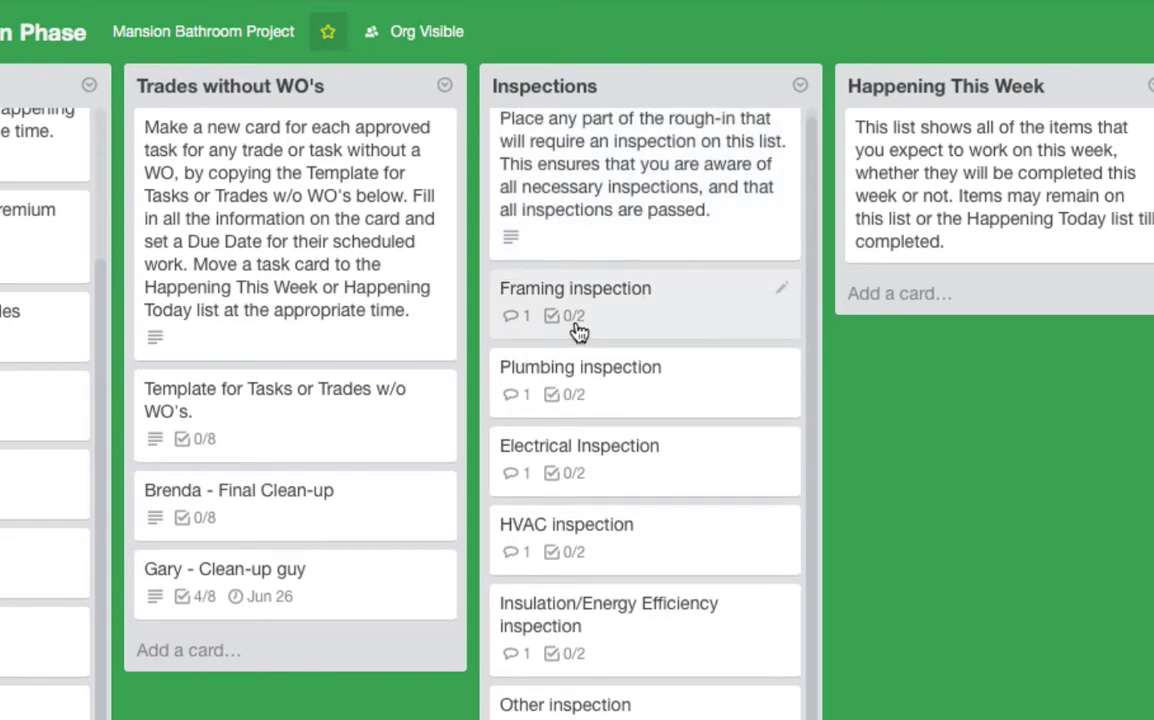
pyautogui.click(667, 318)
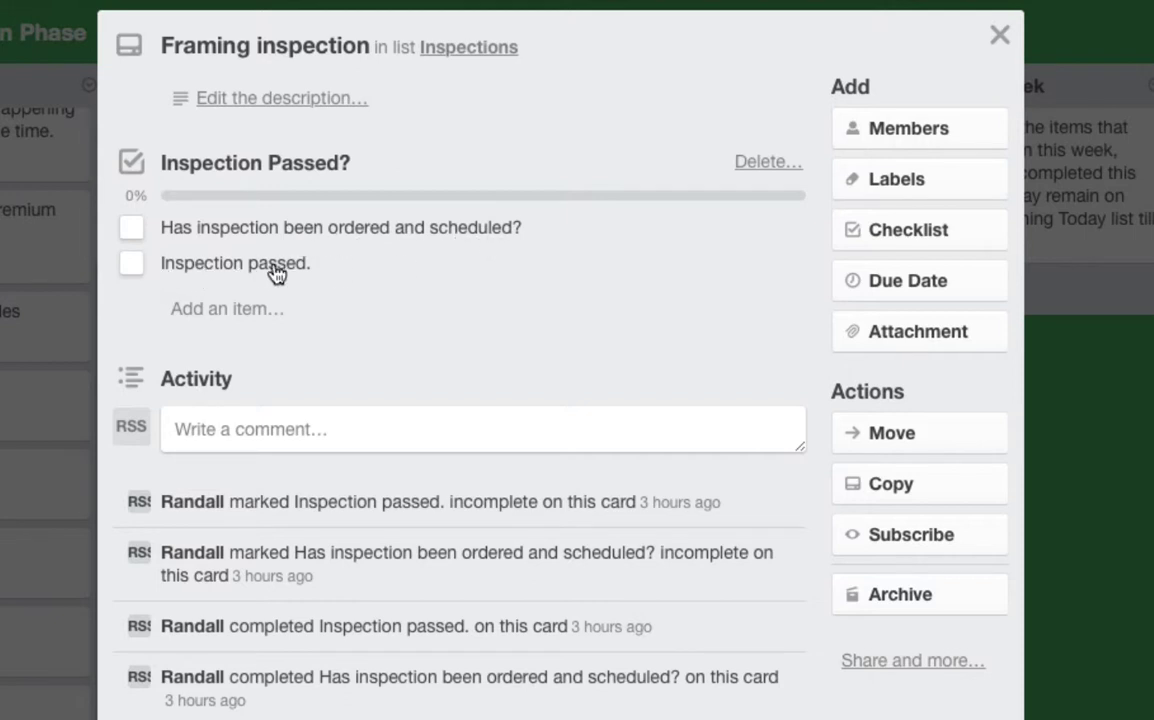
pyautogui.click(129, 236)
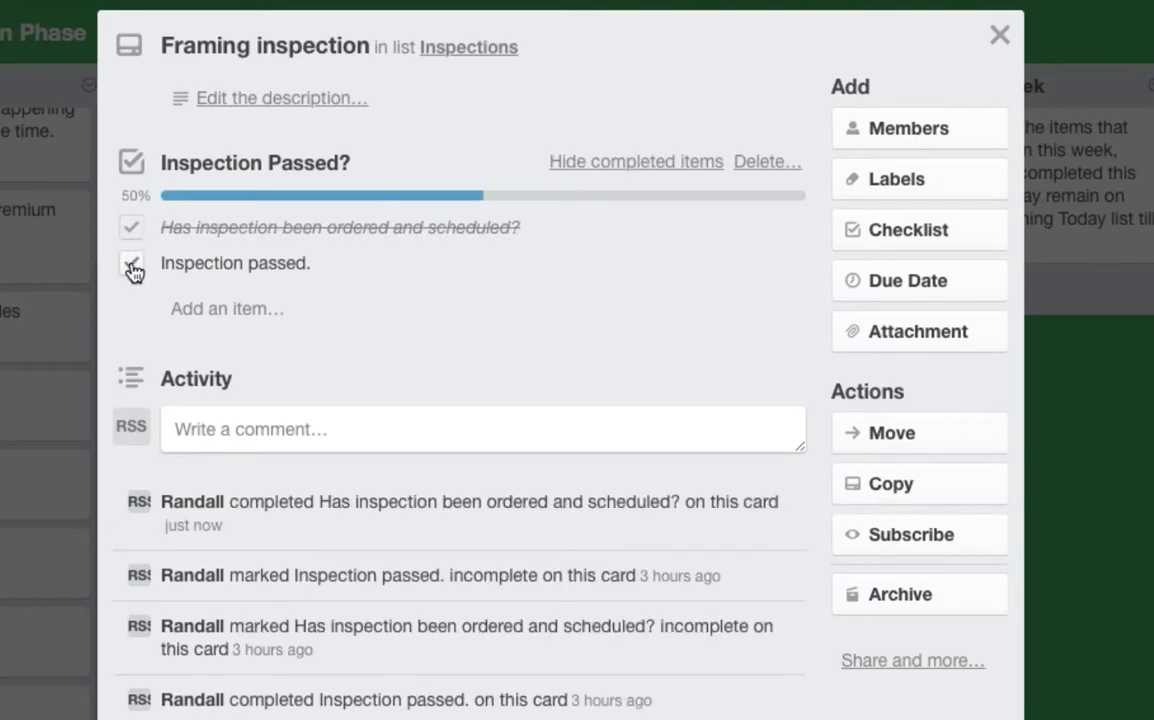
pyautogui.click(131, 262)
pyautogui.click(1110, 489)
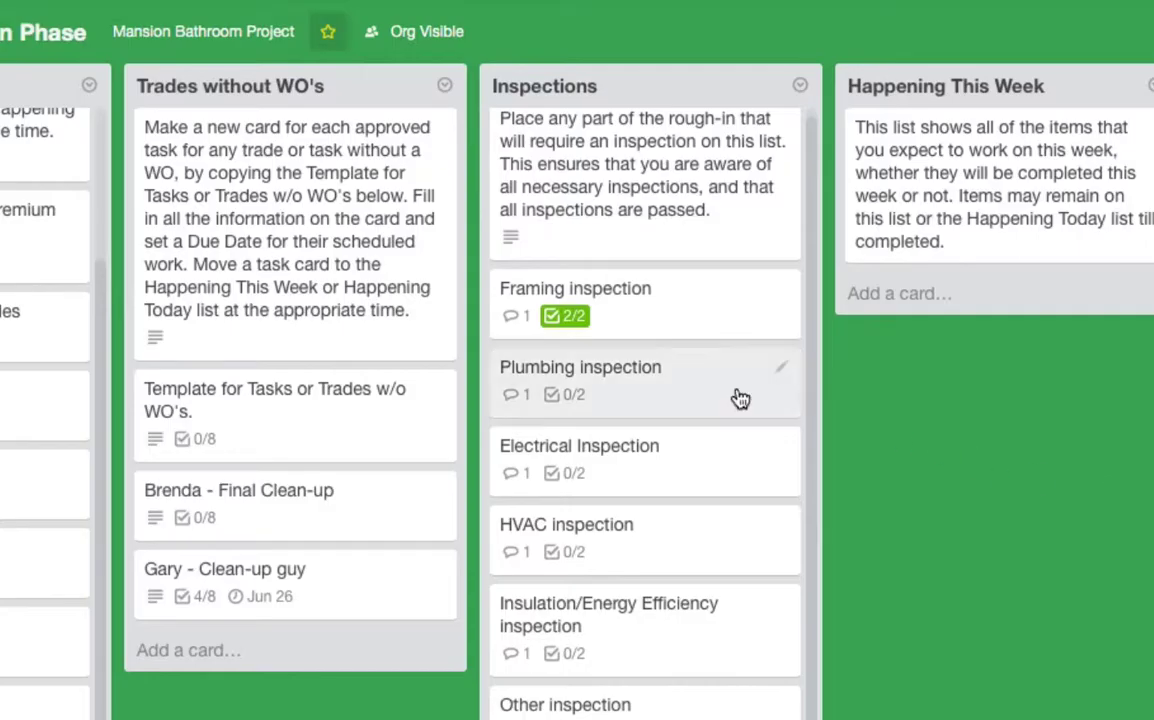
# Reopen the Framing inspection card, clear both Inspection Passed? checklist items and return to the board.
pyautogui.click(623, 316)
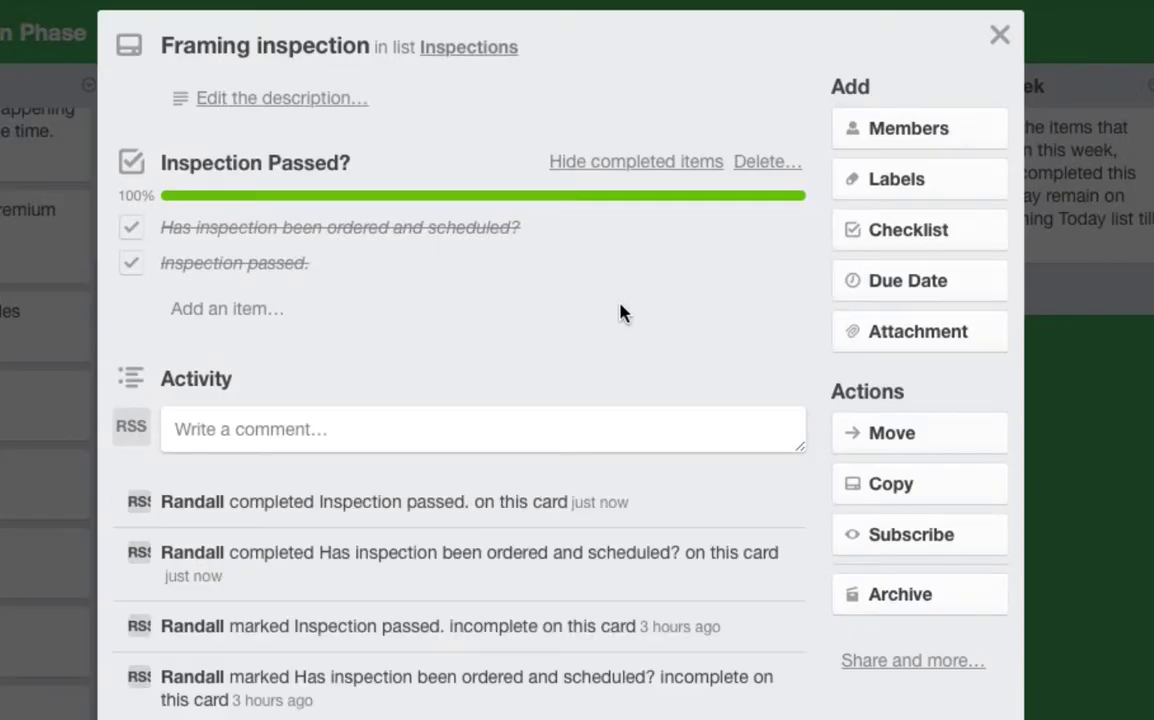
pyautogui.click(132, 262)
pyautogui.click(132, 228)
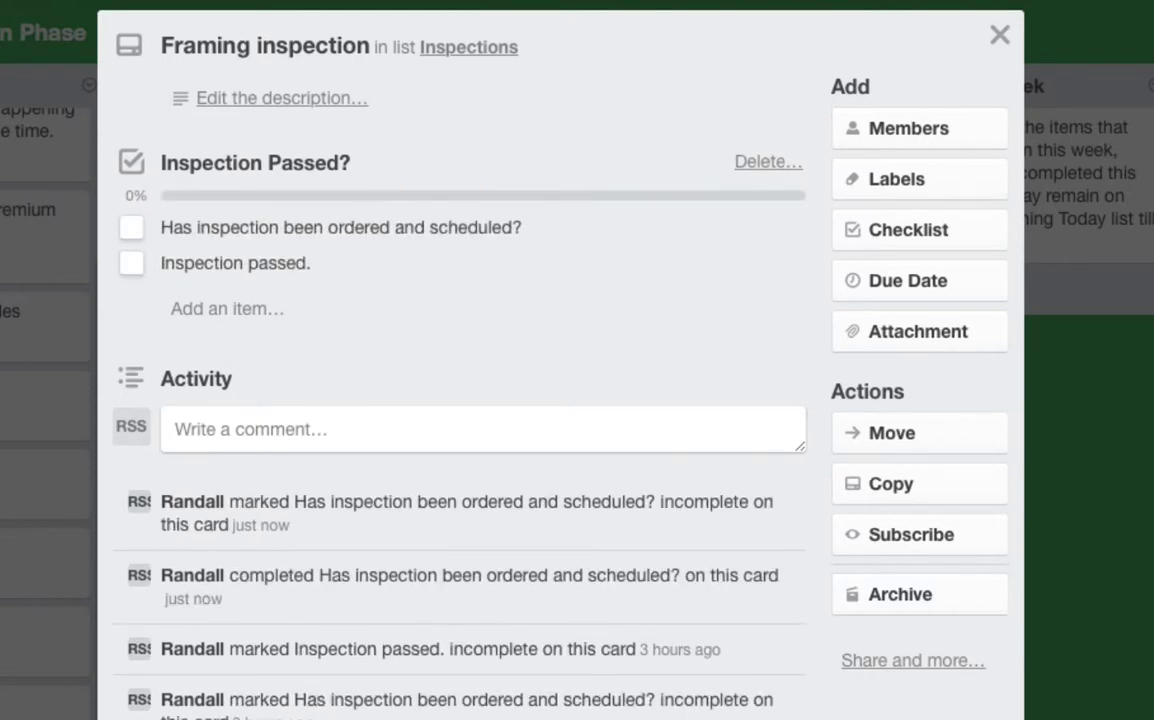
pyautogui.press('Escape')
pyautogui.scroll(-1, 770, 475)
pyautogui.scroll(1, 750, 550)
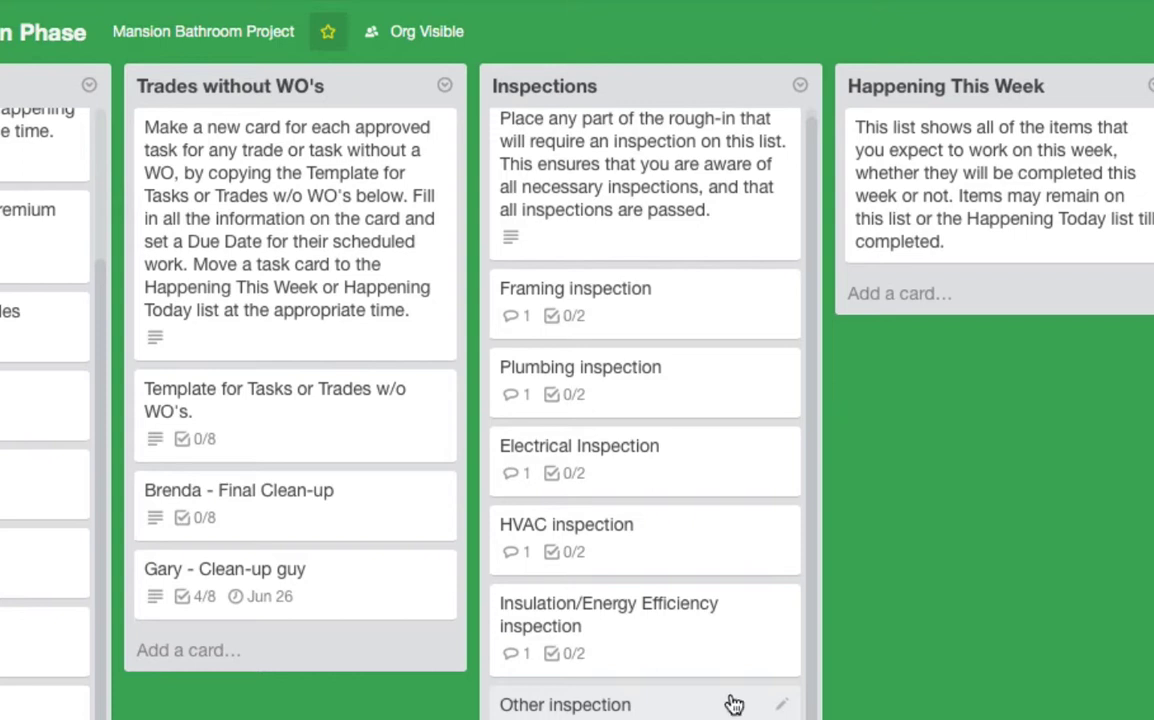
# Move the work order cards into Happening This Week in the order Plumbing WO2, HVAC WO3, Electric WO1, Insulation WO4.
pyautogui.hscroll(10, 955, 497)
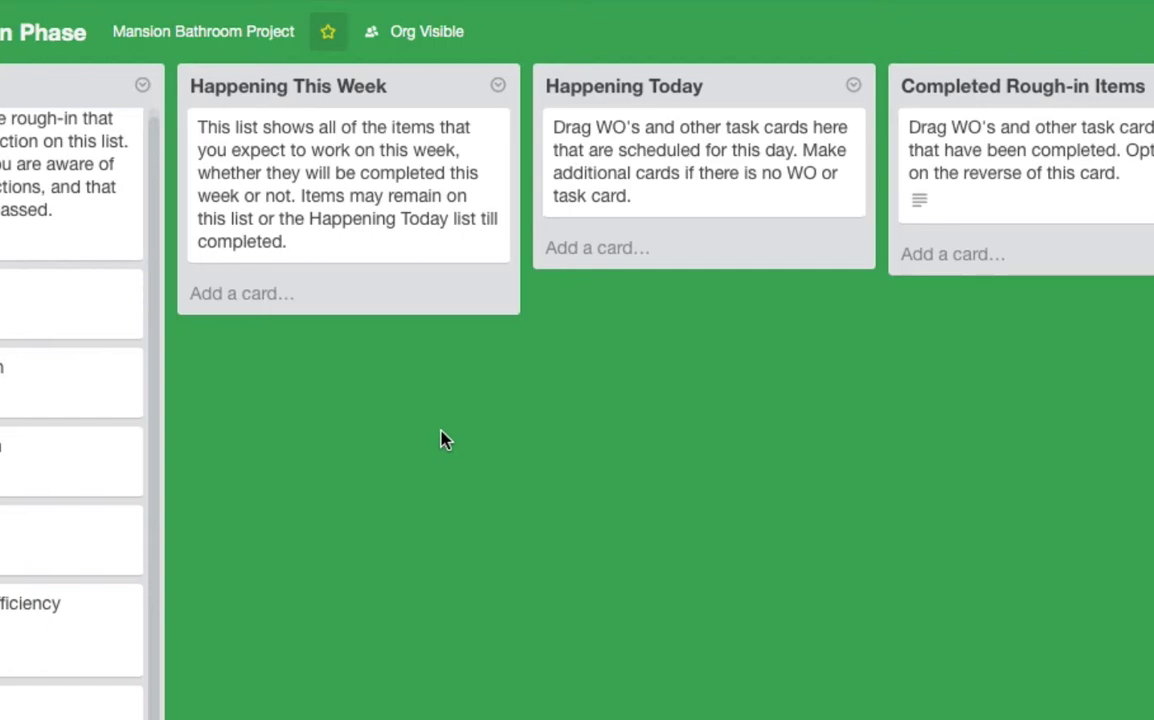
pyautogui.hscroll(-10, 440, 422)
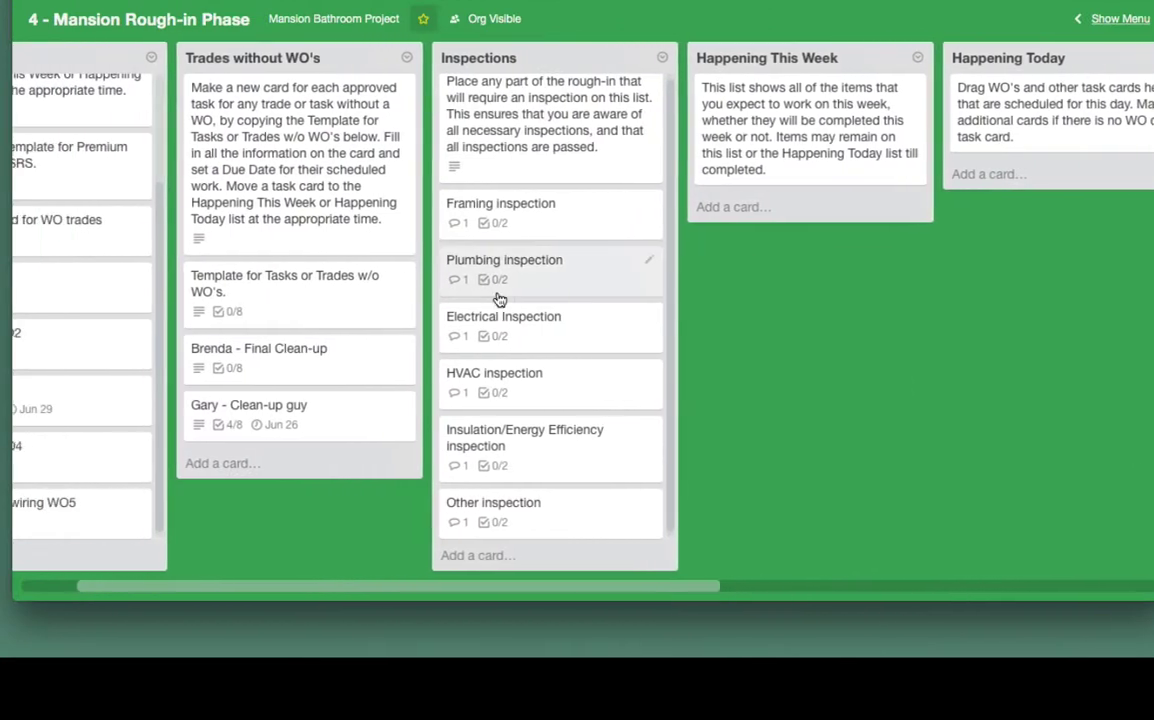
pyautogui.hscroll(-3, 498, 299)
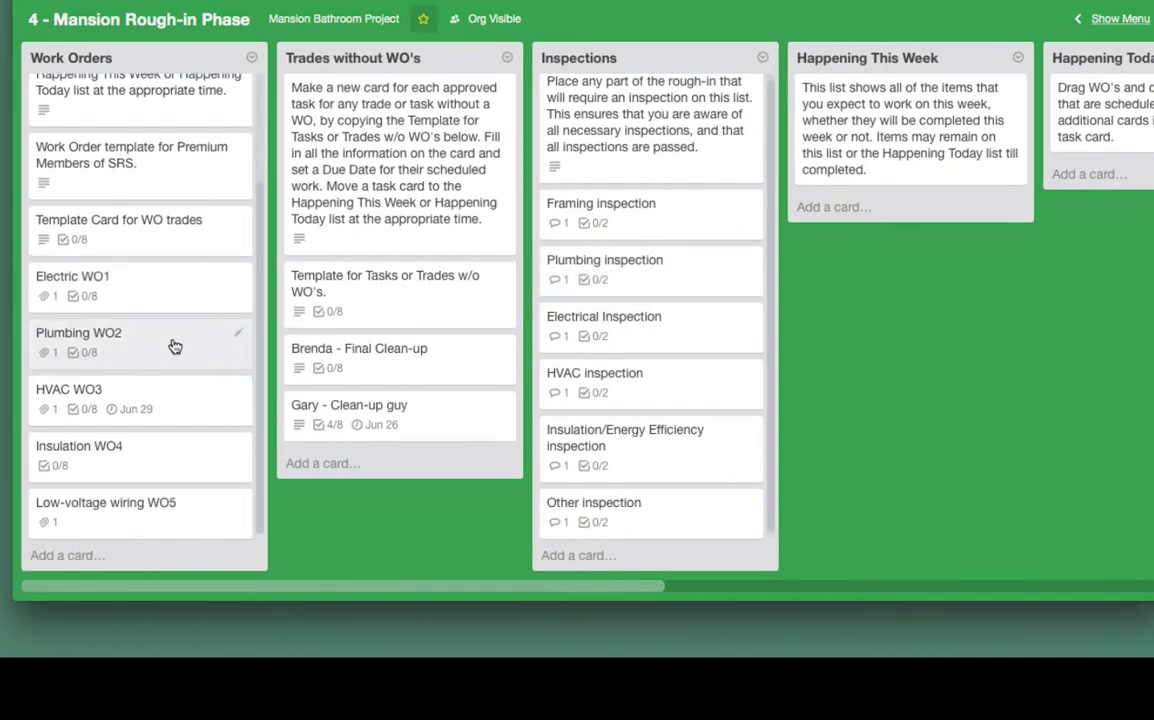
pyautogui.moveTo(182, 343); pyautogui.dragTo(943, 228)
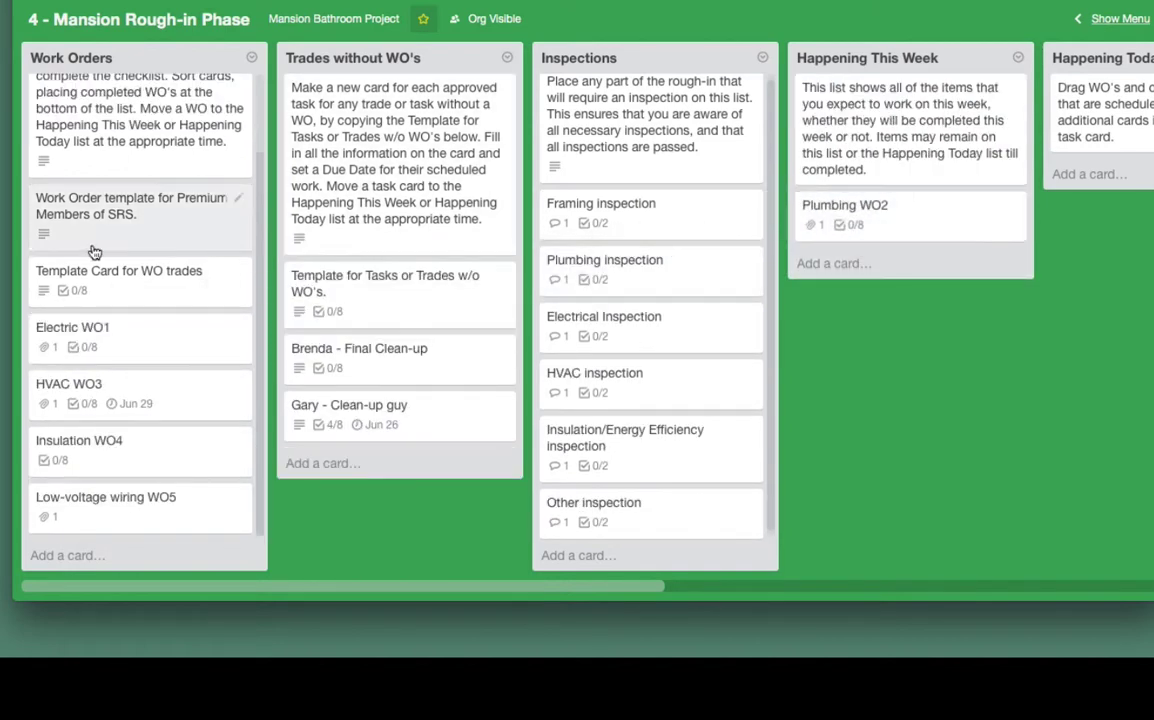
pyautogui.moveTo(82, 399); pyautogui.dragTo(859, 277)
pyautogui.moveTo(860, 224); pyautogui.dragTo(858, 263)
pyautogui.moveTo(77, 401); pyautogui.dragTo(845, 340)
pyautogui.moveTo(109, 425); pyautogui.dragTo(852, 408)
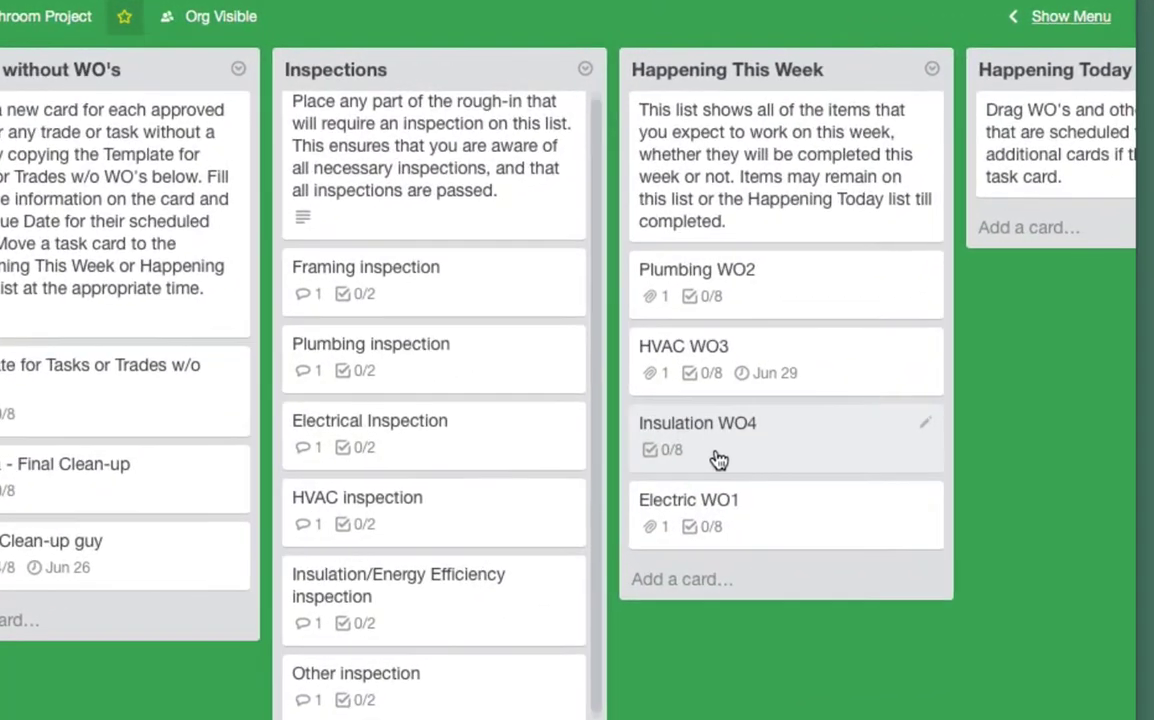
pyautogui.moveTo(719, 459); pyautogui.dragTo(729, 528)
# Move the Plumbing WO2 card from Happening This Week to the Happening Today list.
pyautogui.hscroll(3, 292, 520)
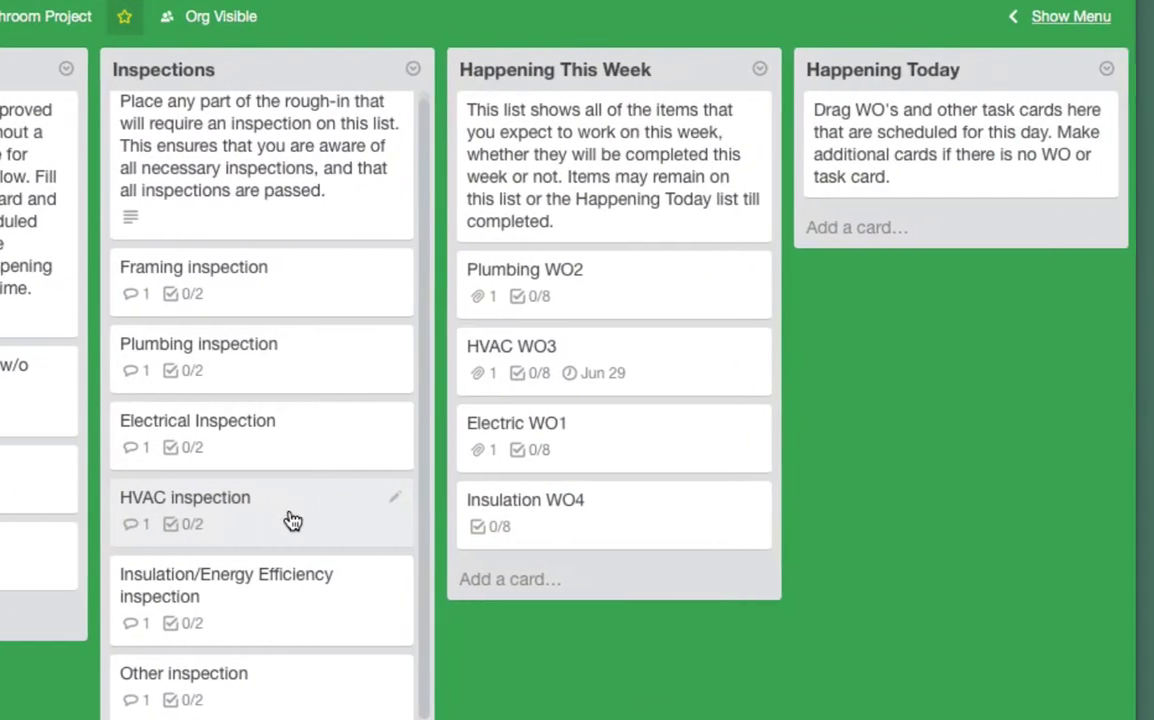
pyautogui.hscroll(3, 561, 498)
pyautogui.hscroll(3, 561, 498)
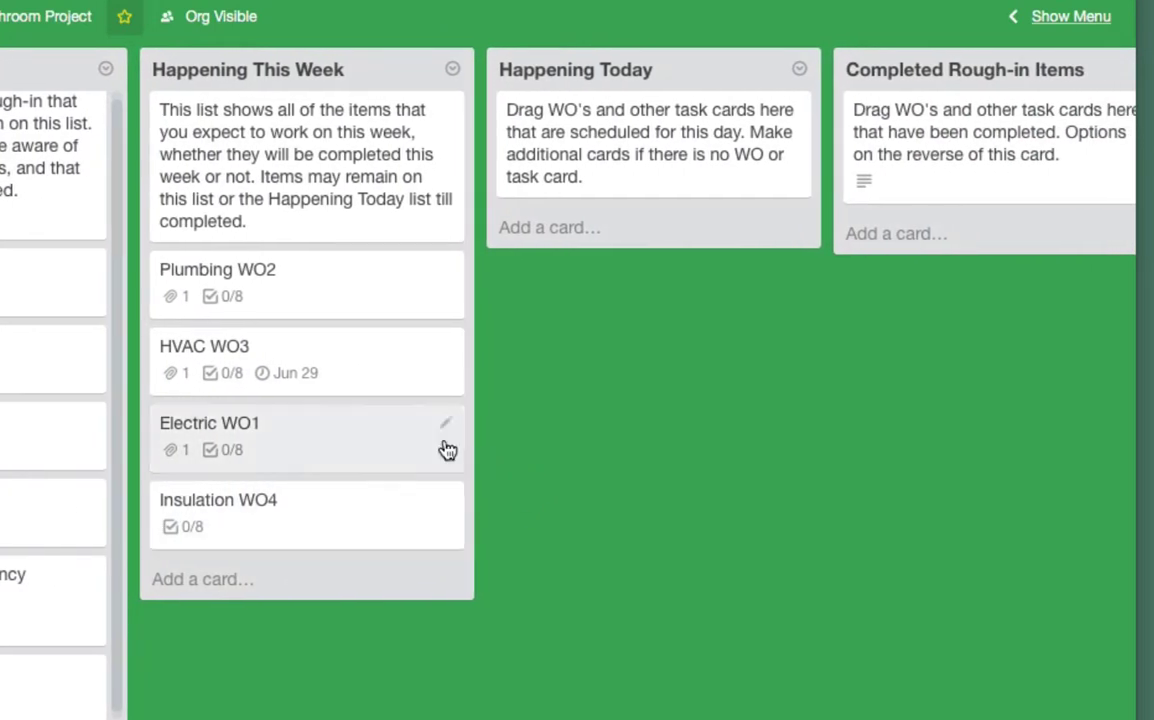
pyautogui.moveTo(266, 293); pyautogui.dragTo(584, 249)
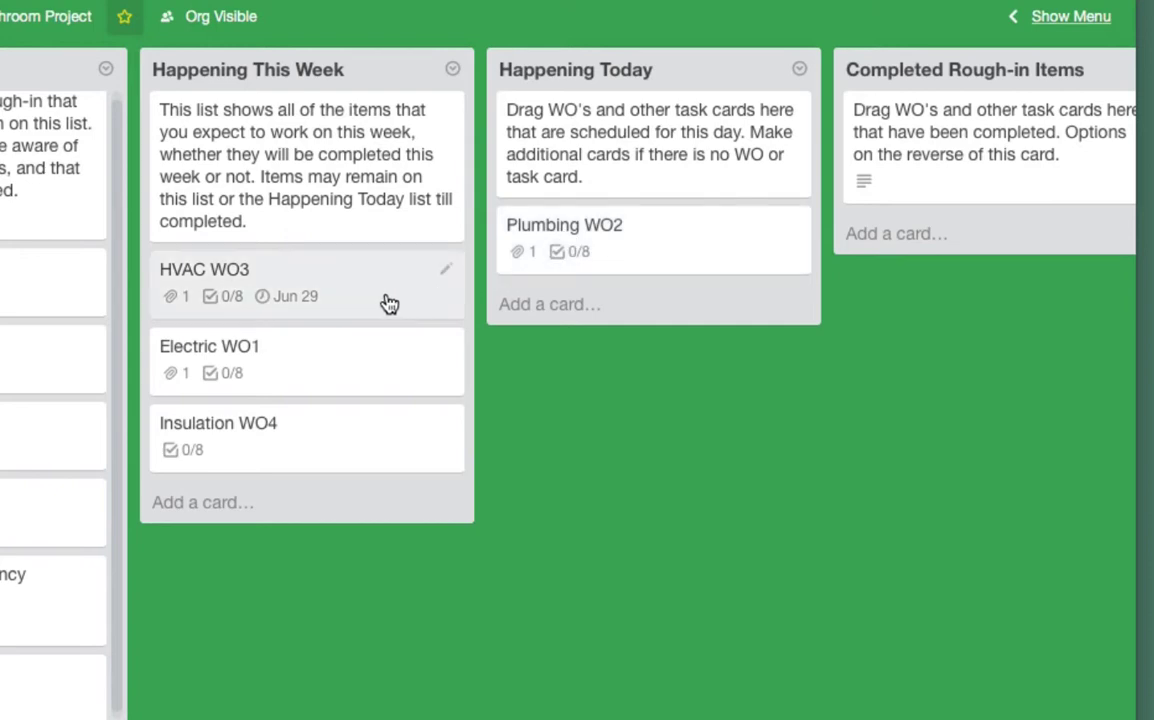
# Move the Plumbing WO2 card to Completed Rough-in Items and the HVAC WO3 card to Happening Today.
pyautogui.hscroll(3, 386, 304)
pyautogui.hscroll(5, 386, 304)
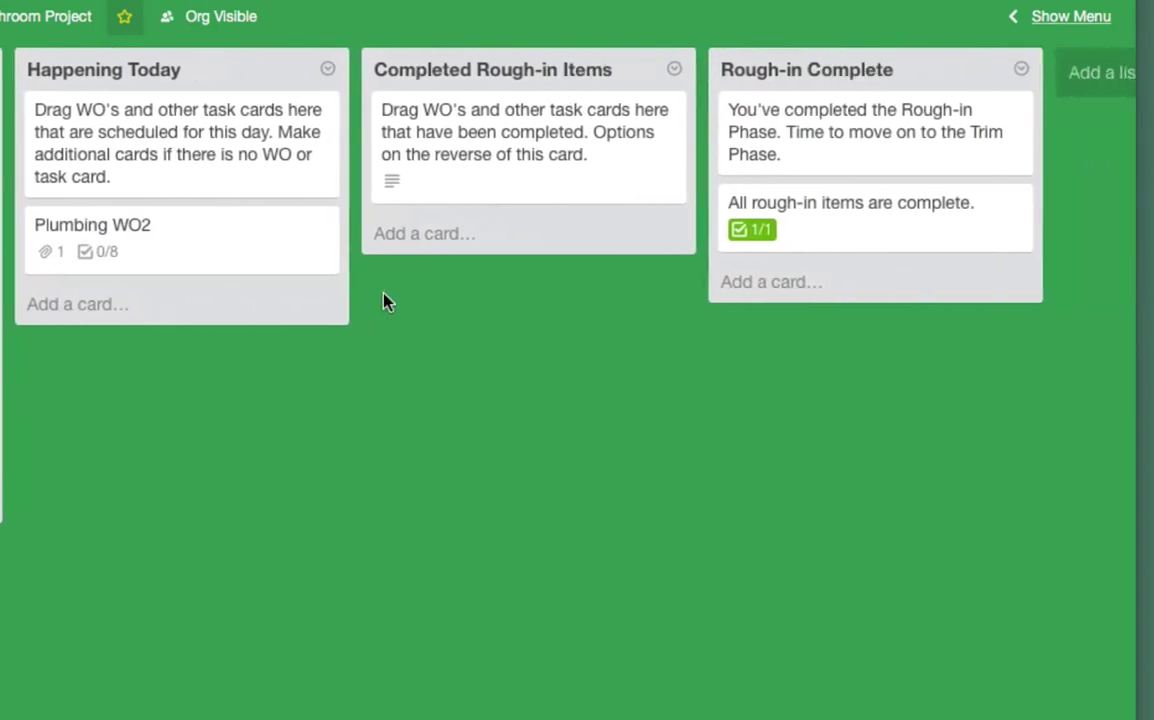
pyautogui.moveTo(164, 265); pyautogui.dragTo(433, 270)
pyautogui.moveTo(759, 277); pyautogui.dragTo(801, 286)
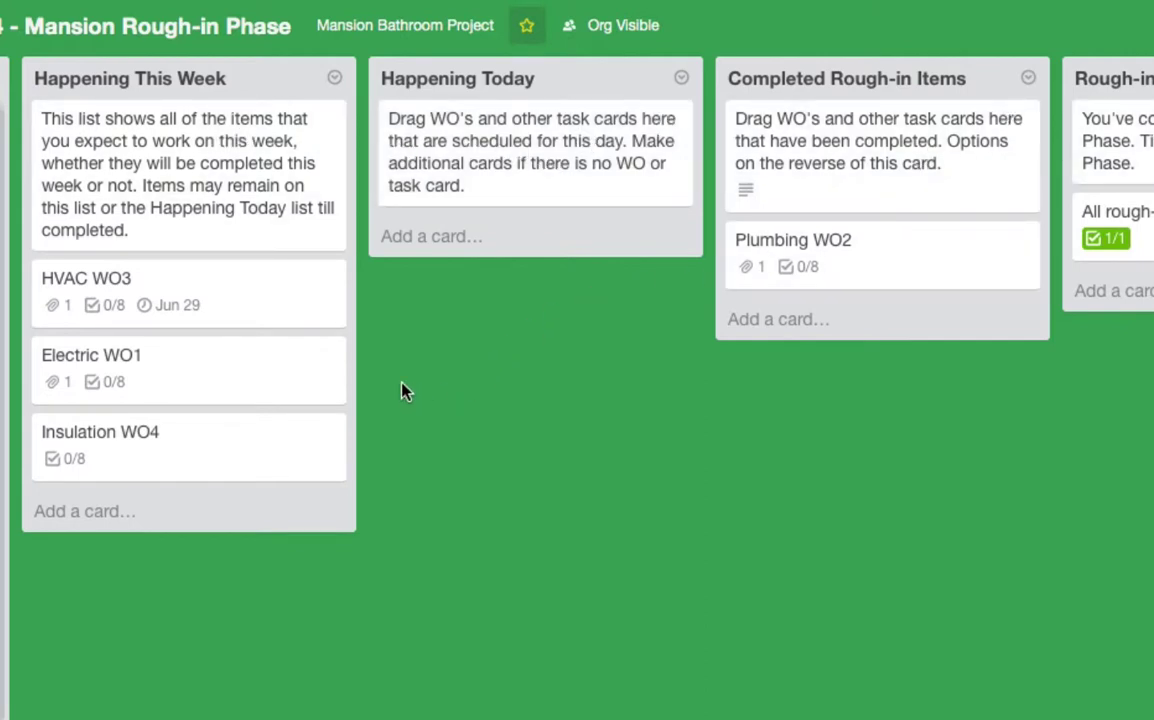
pyautogui.moveTo(206, 303); pyautogui.dragTo(540, 260)
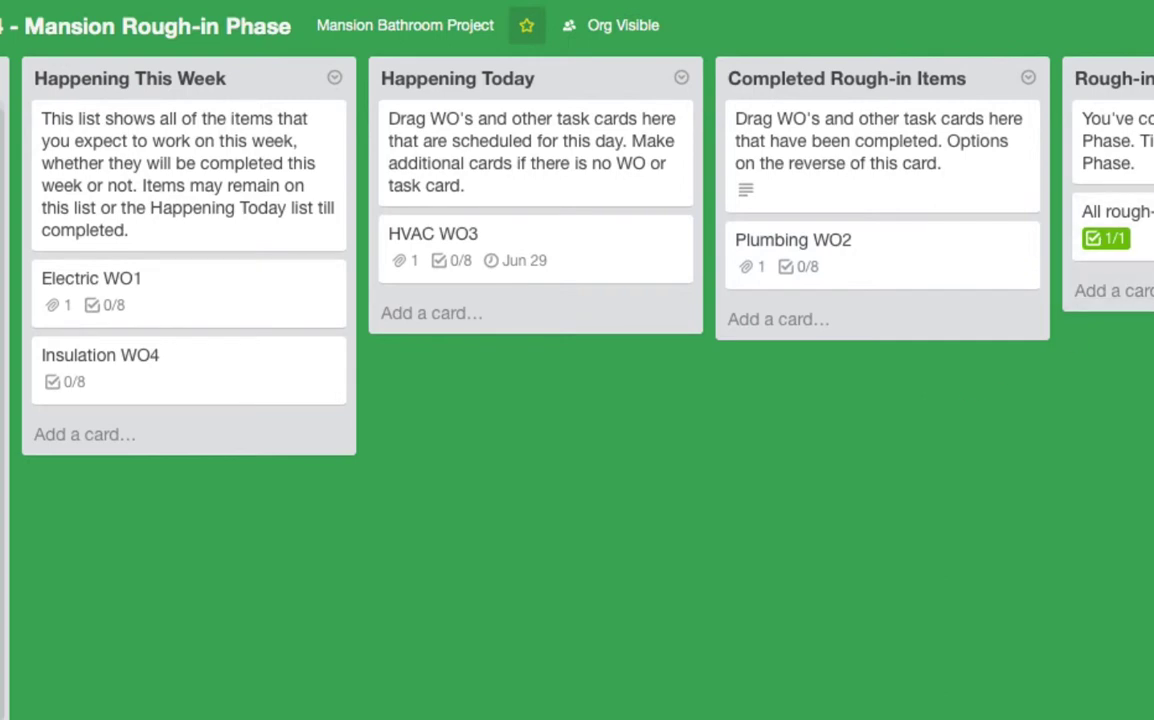
# Uncheck "All Rough-in items have been checked, inspected, and passed." on the "All rough-in items are complete." card and close it.
pyautogui.click(1115, 211)
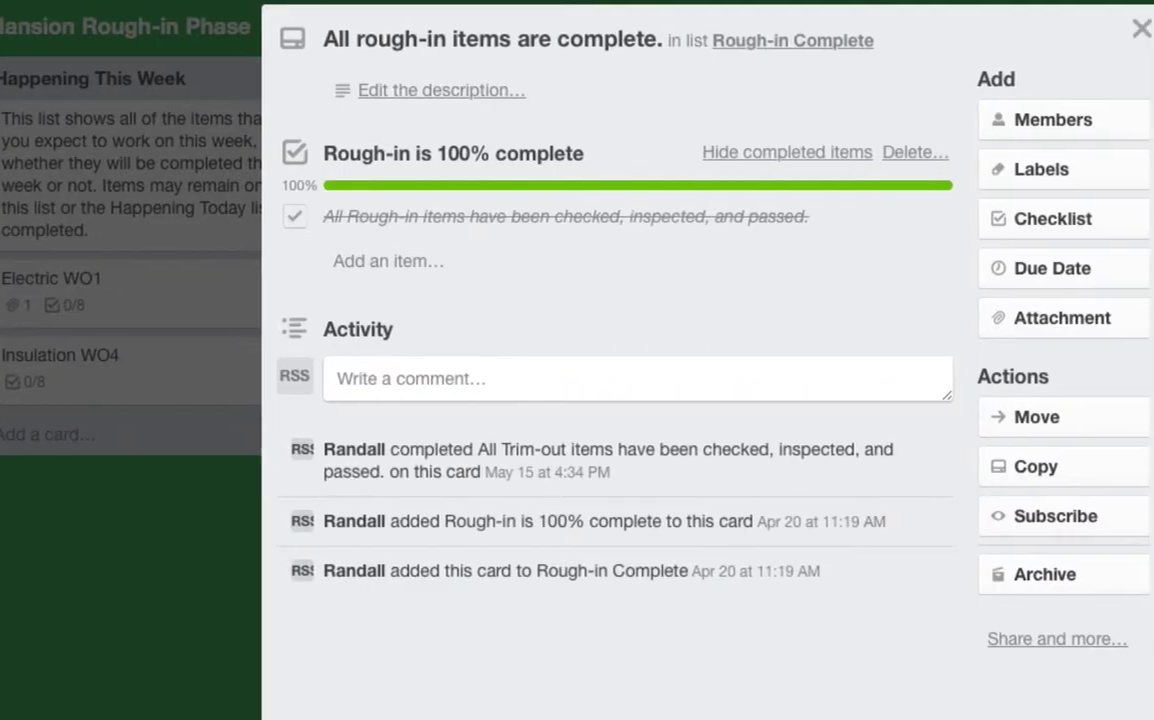
pyautogui.click(118, 219)
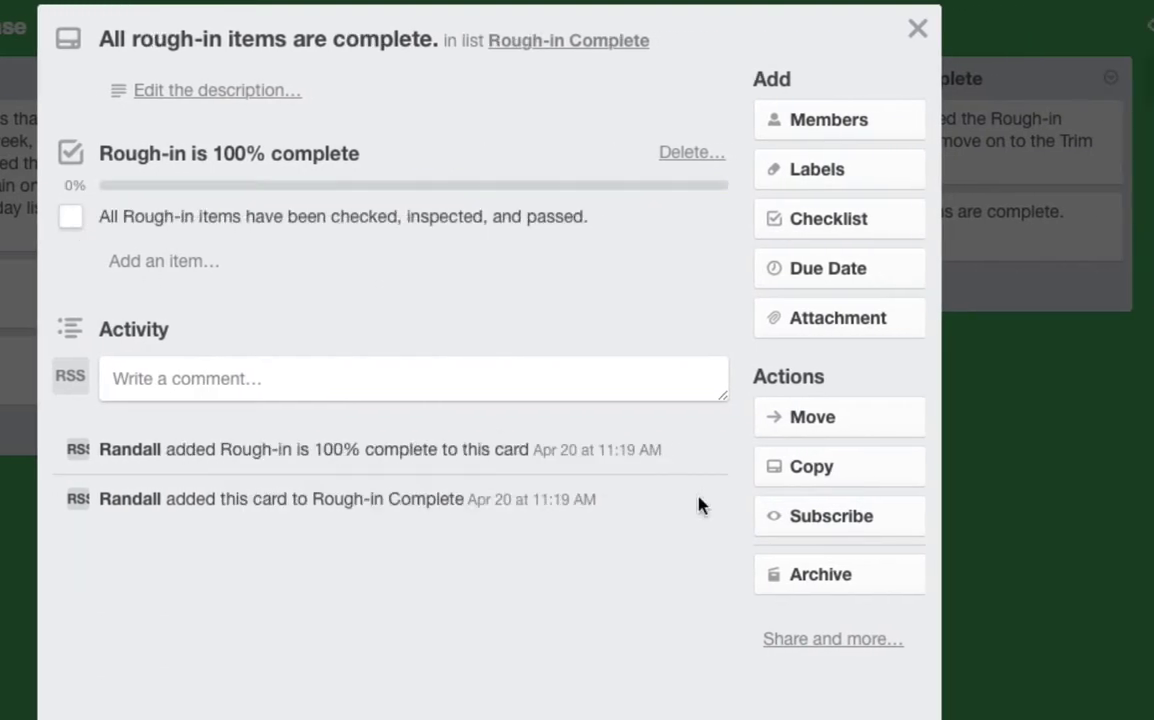
pyautogui.click(917, 28)
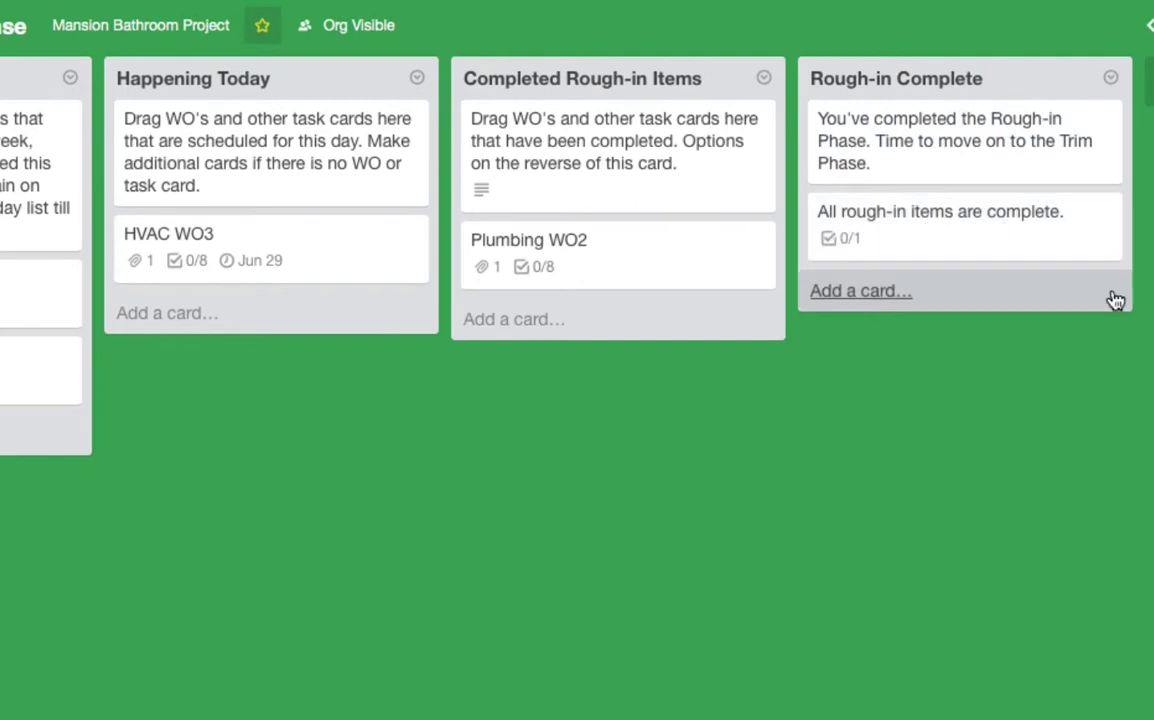
# Check off "All Rough-in items have been checked, inspected, and passed." on the "All rough-in items are complete." card and close it.
pyautogui.click(1069, 250)
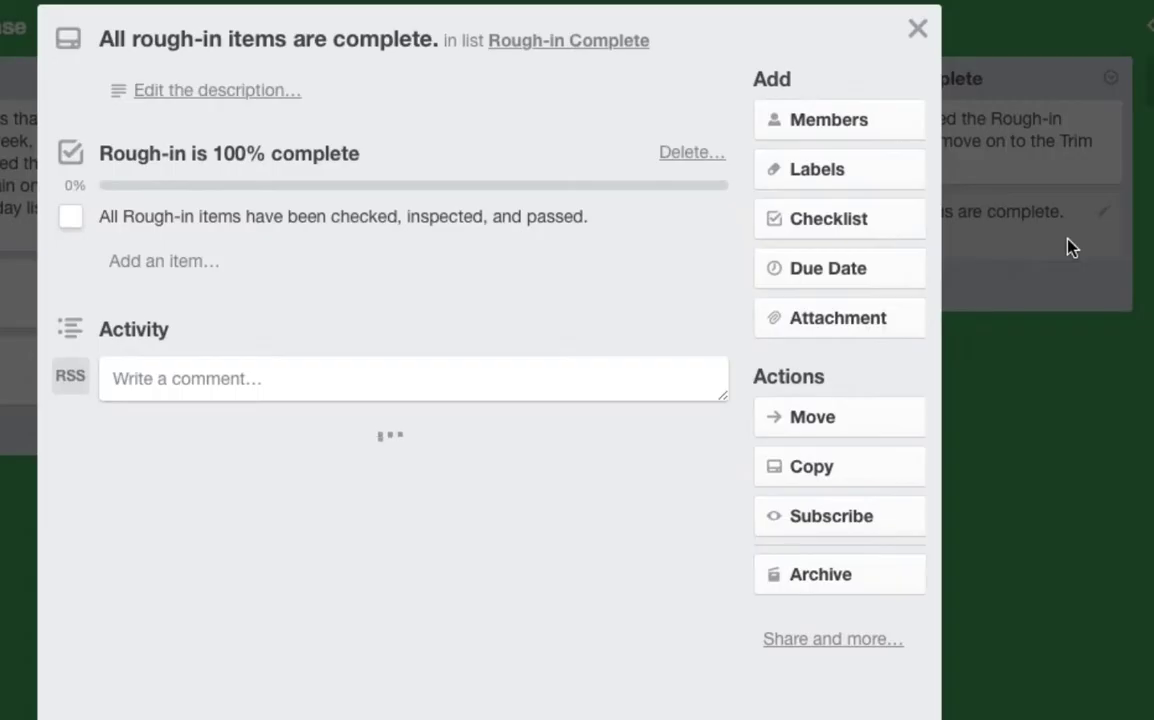
pyautogui.click(70, 220)
pyautogui.click(1086, 516)
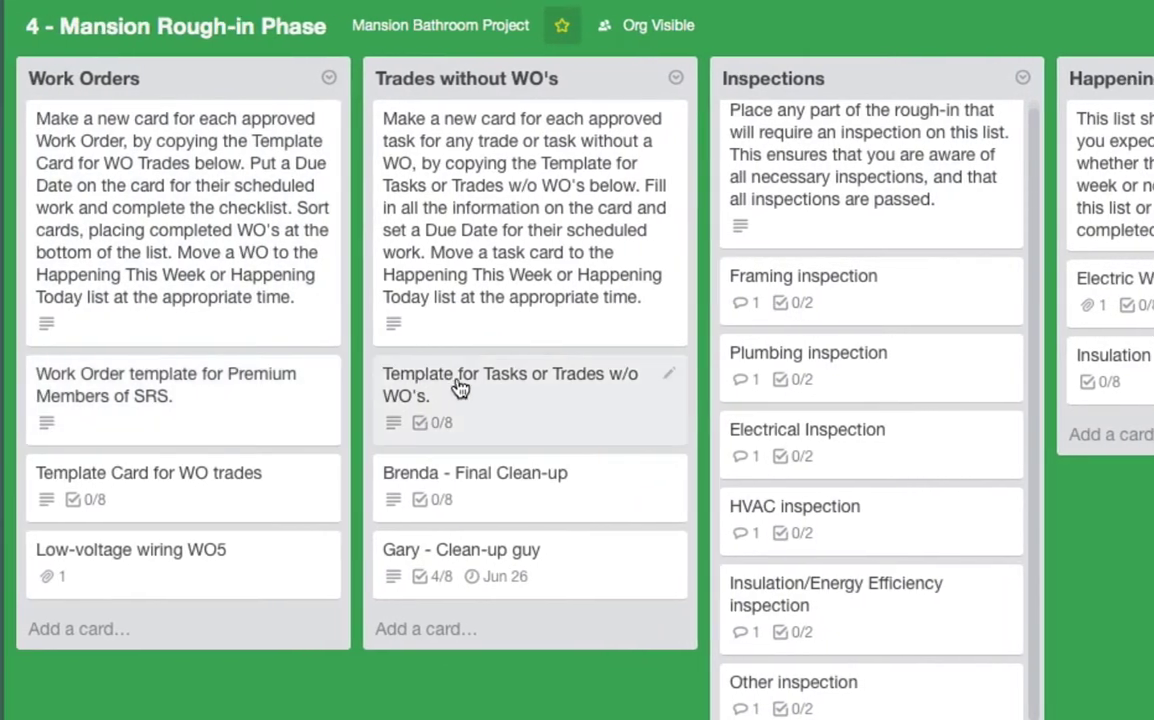
# Look over the board's lists, then view the Plumbing WO2 card in Completed Rough-in Items and close it.
pyautogui.hscroll(3, 458, 388)
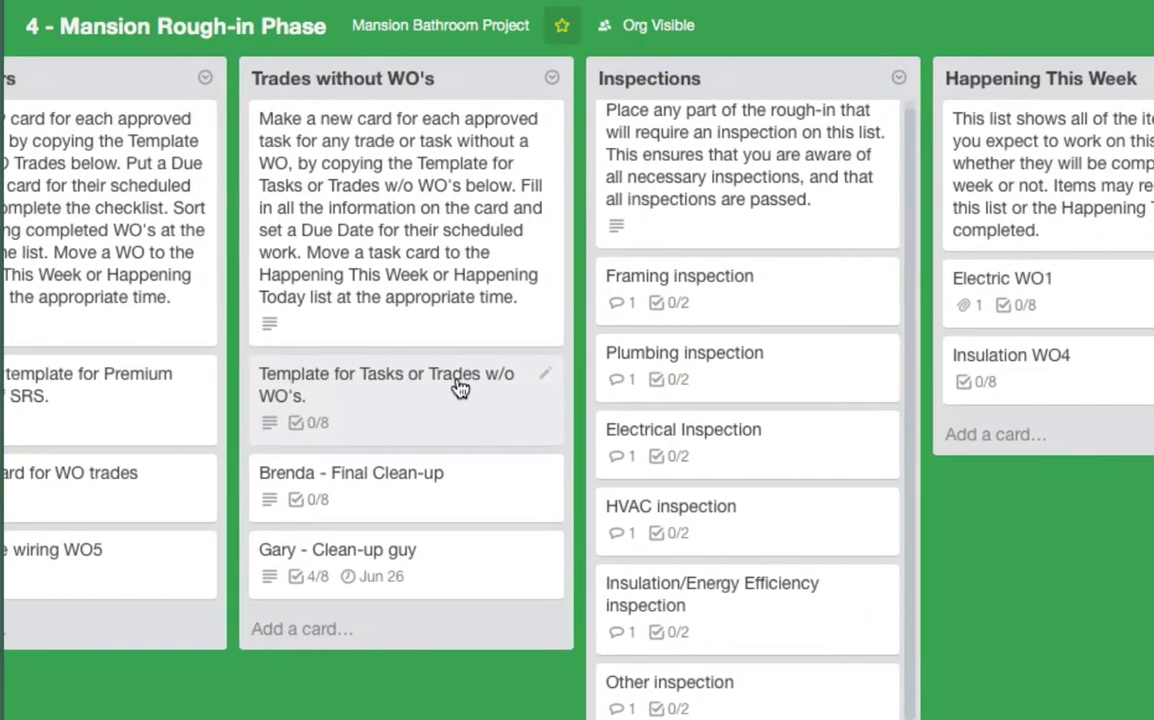
pyautogui.hscroll(9, 740, 390)
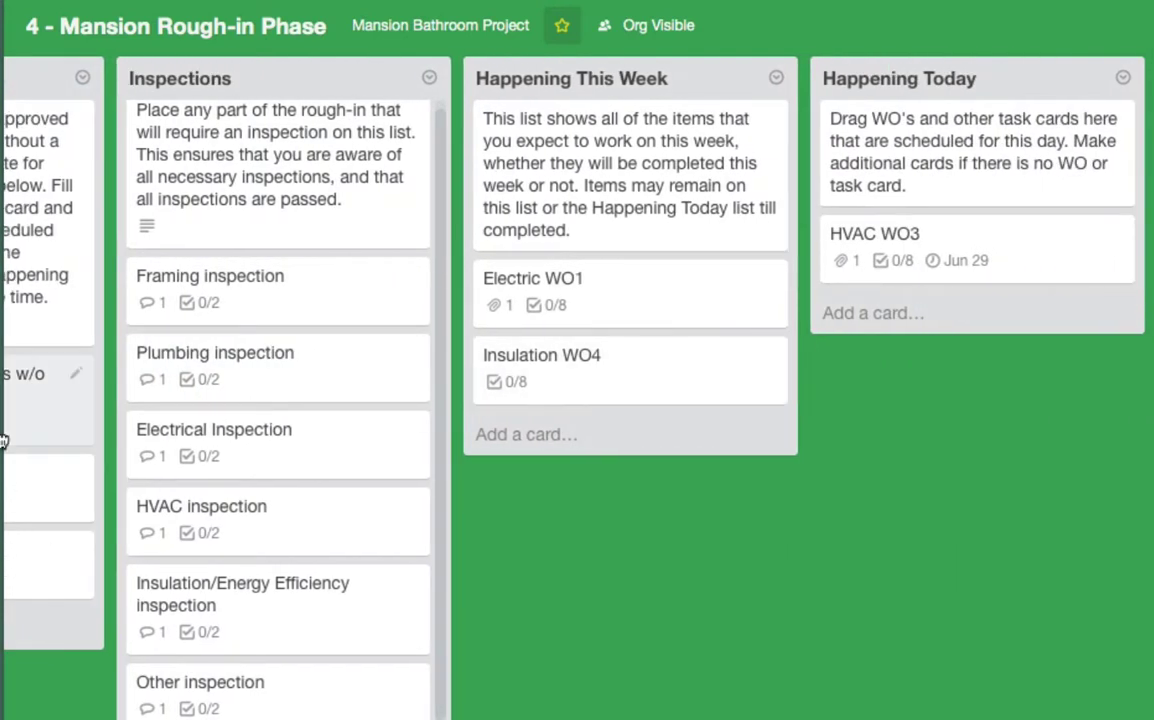
pyautogui.hscroll(-12, 98, 437)
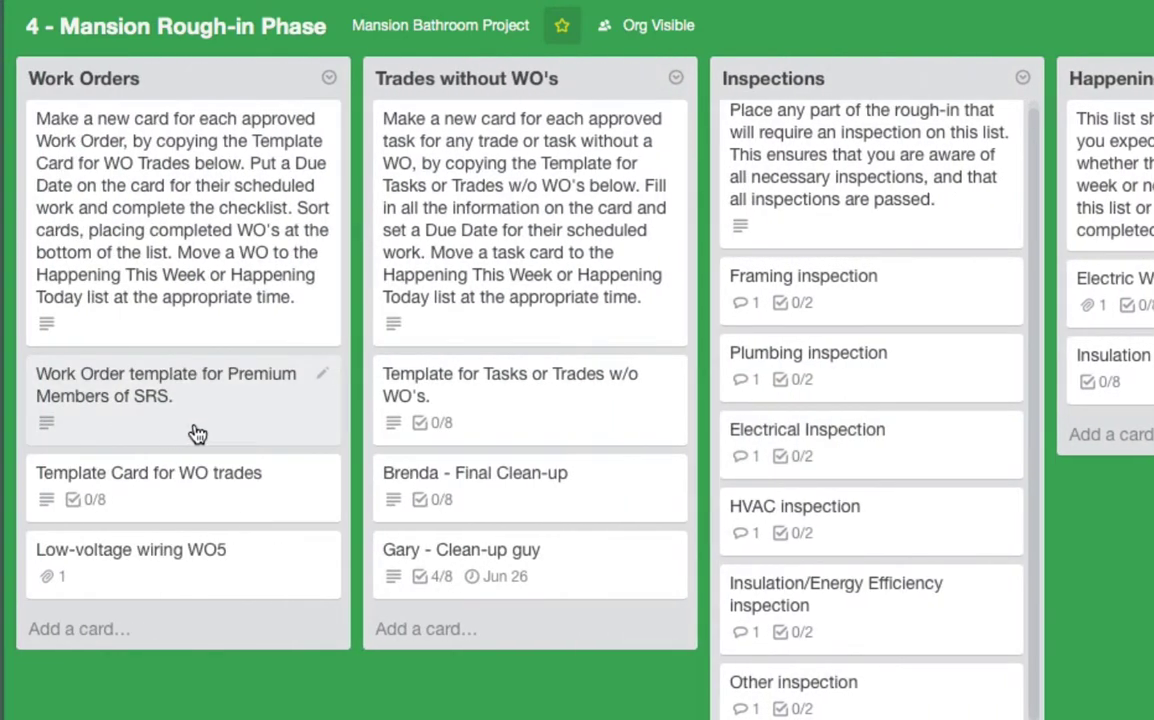
pyautogui.hscroll(19, 1066, 221)
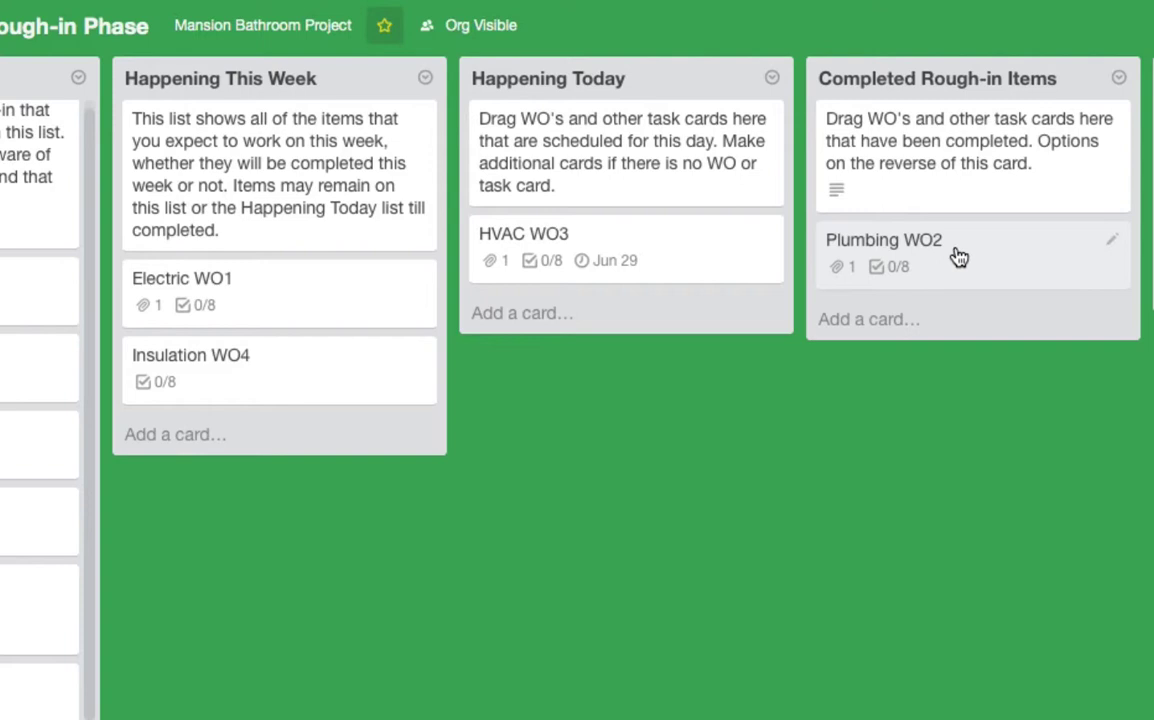
pyautogui.hscroll(-1, 953, 258)
pyautogui.hscroll(4, 958, 252)
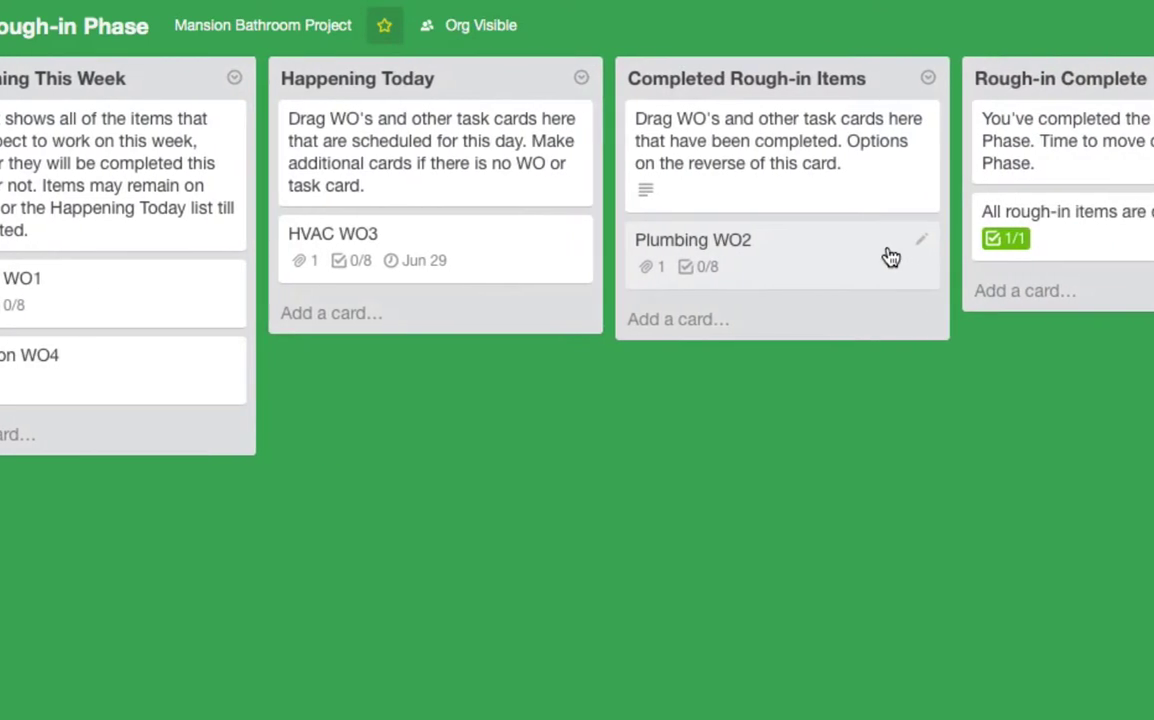
pyautogui.click(784, 255)
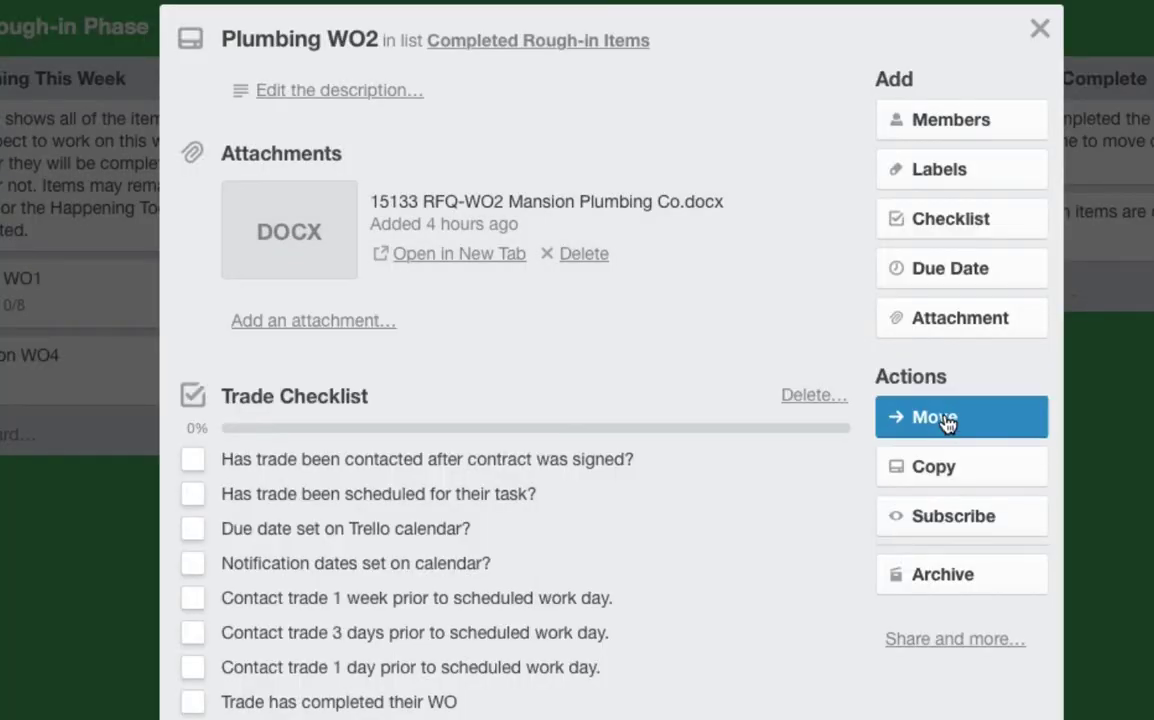
pyautogui.press('Escape')
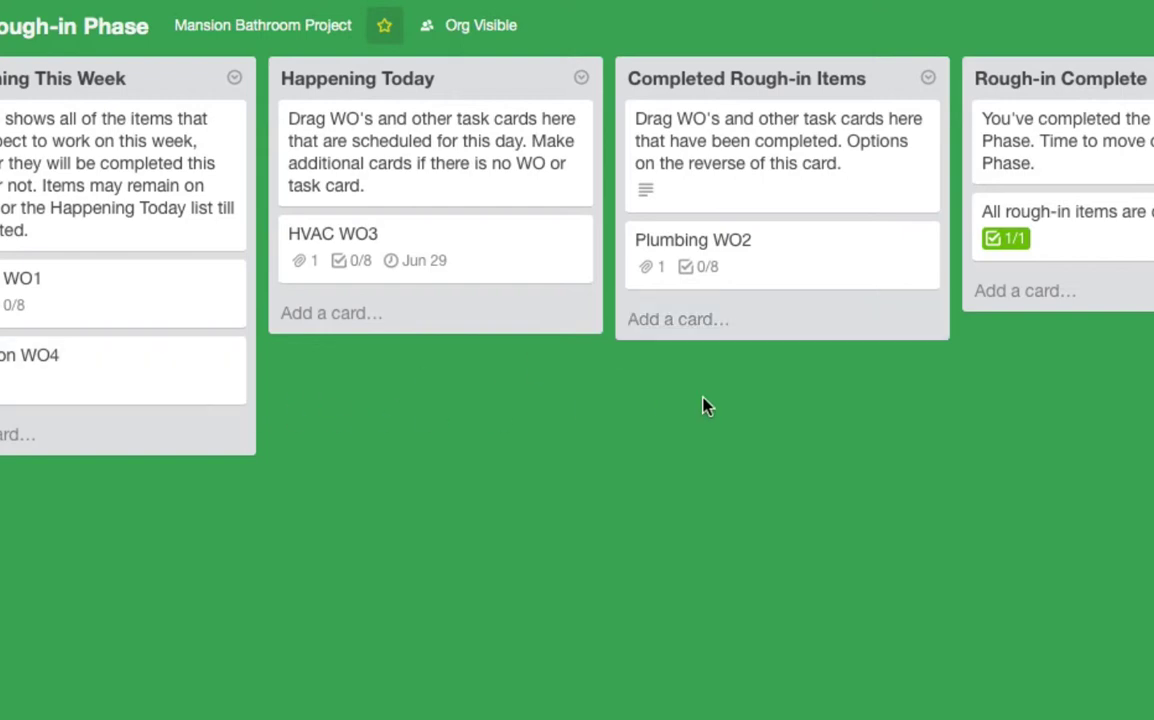
# Review the board's lists from Rough-in Complete back to Work Orders and Trades without WO's.
pyautogui.hscroll(-5, 670, 404)
pyautogui.hscroll(-5, 670, 404)
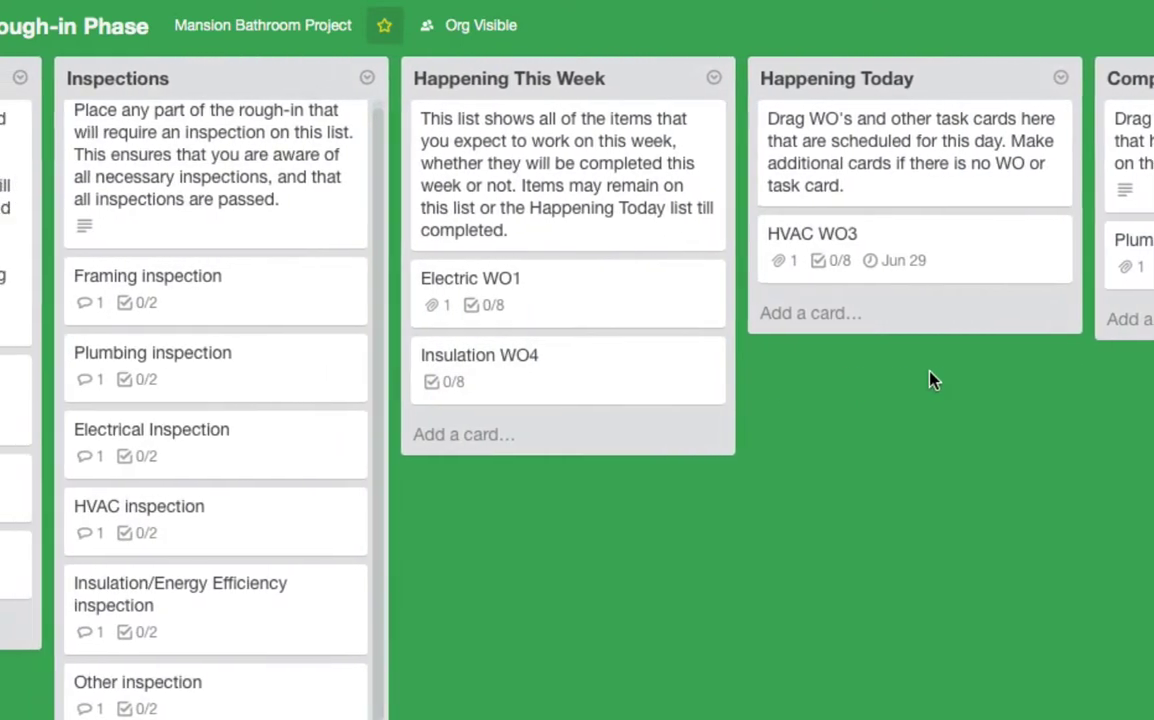
pyautogui.hscroll(8, 930, 380)
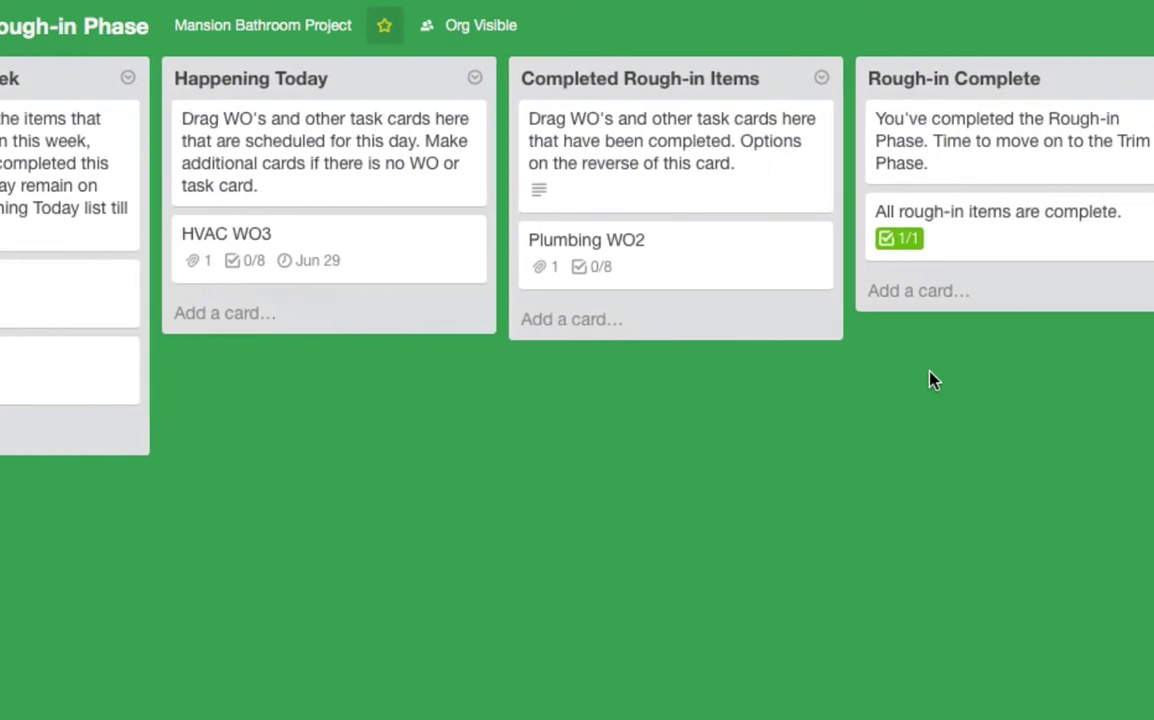
pyautogui.hscroll(-15, 930, 380)
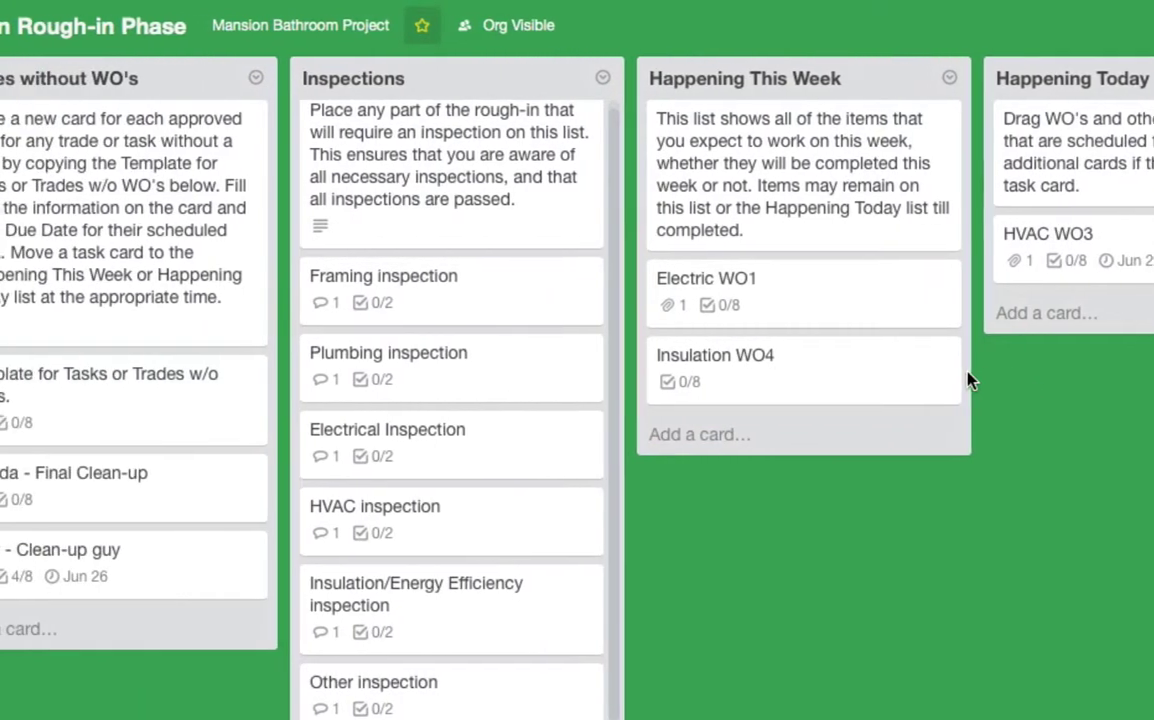
pyautogui.hscroll(-2, 997, 378)
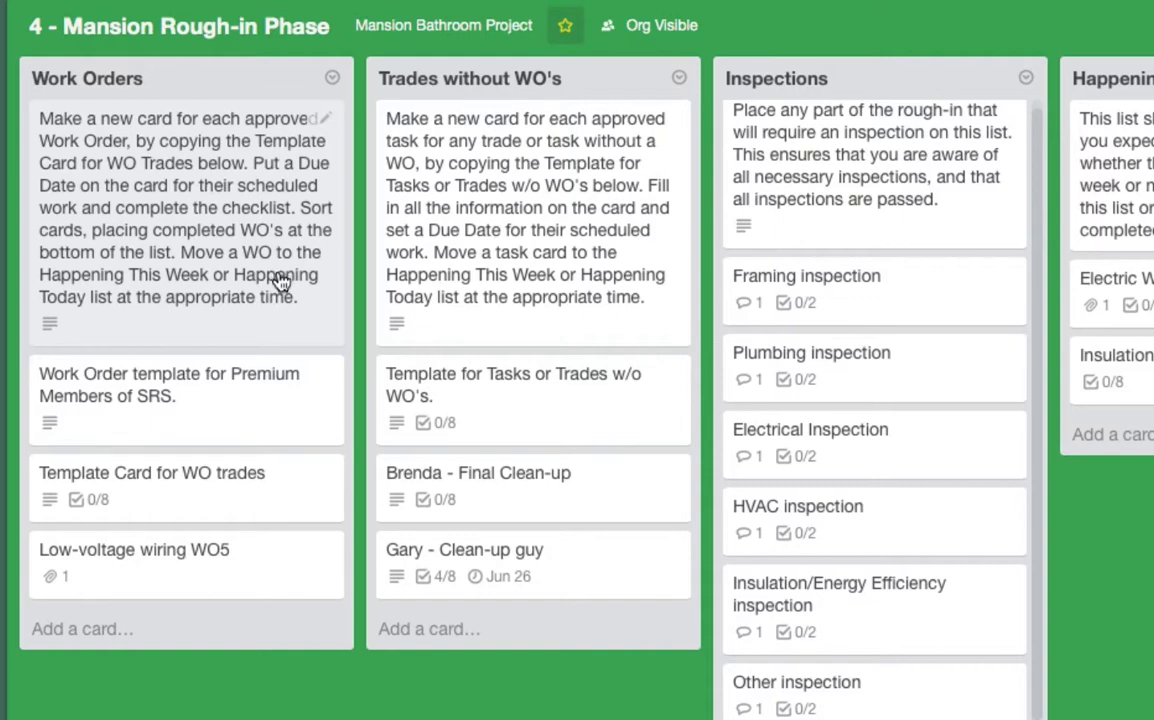
pyautogui.hscroll(1, 283, 283)
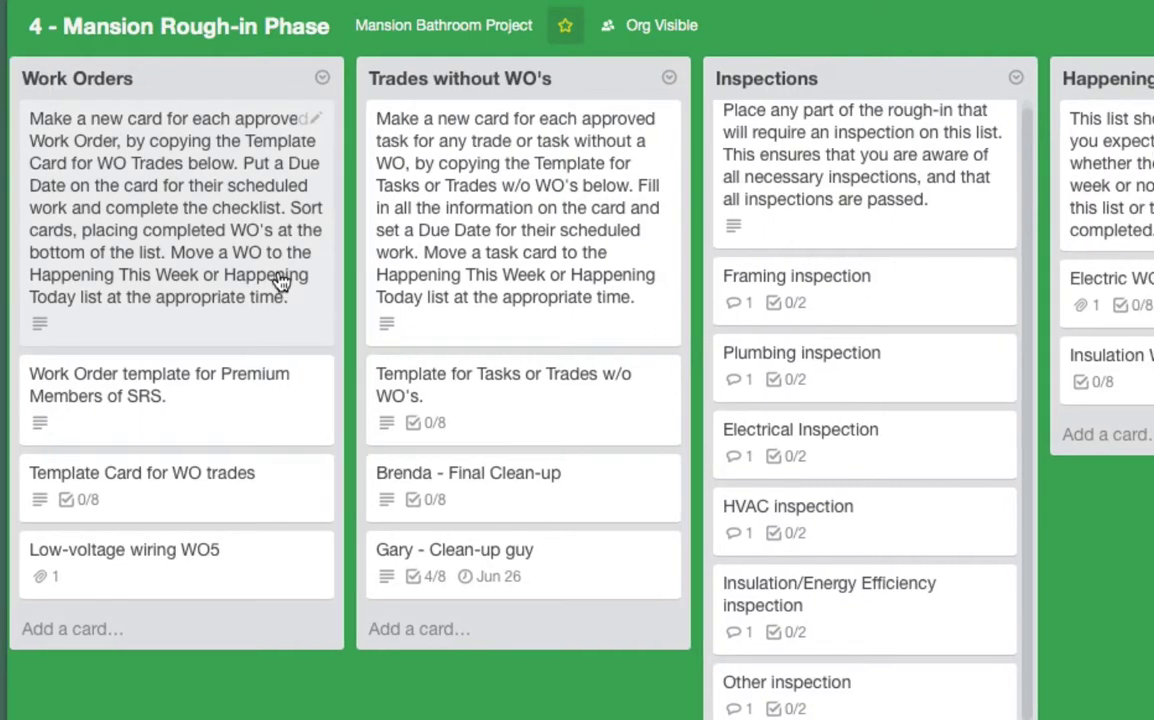
pyautogui.hscroll(5, 283, 283)
pyautogui.hscroll(-5, 283, 283)
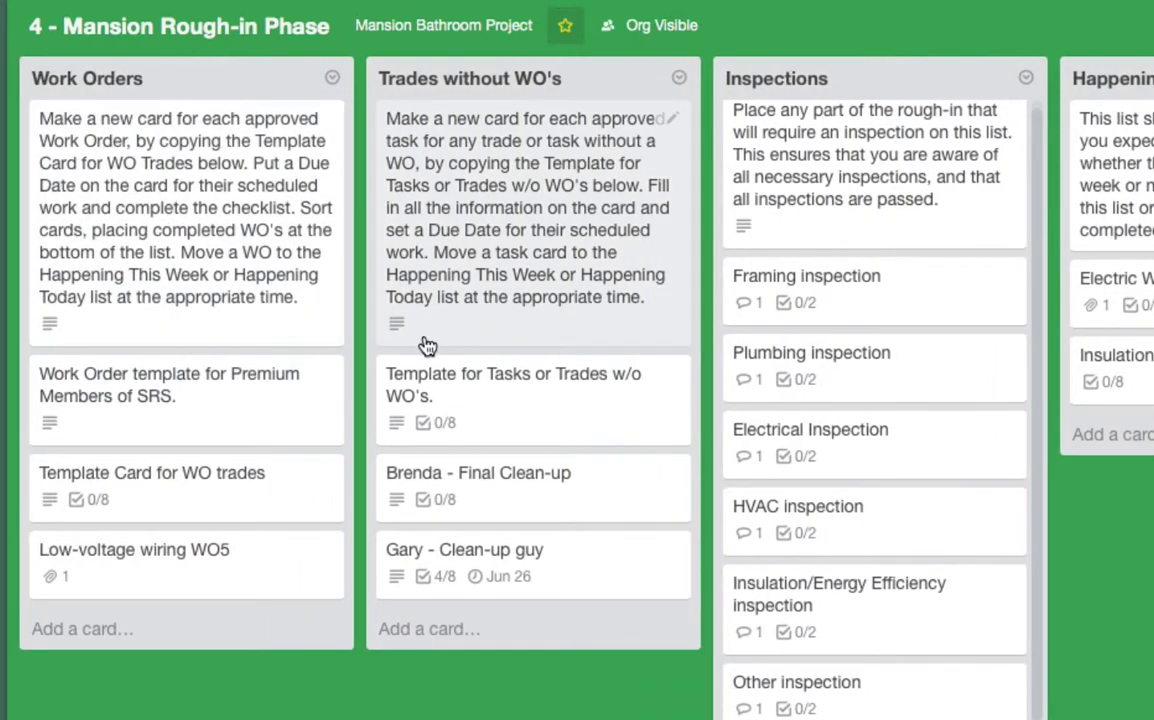
# Follow the link on the "Work Order template for Premium Members of SRS." card and open the Request for Quote/Work Order form's download link.
pyautogui.click(187, 377)
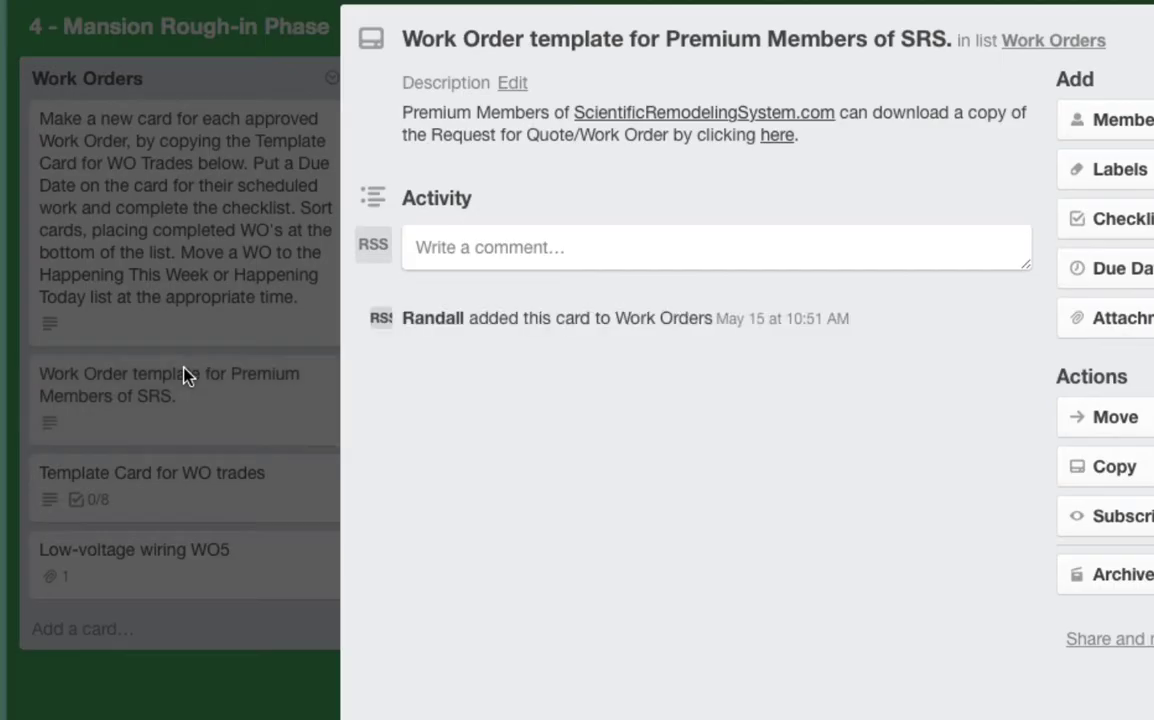
pyautogui.click(778, 136)
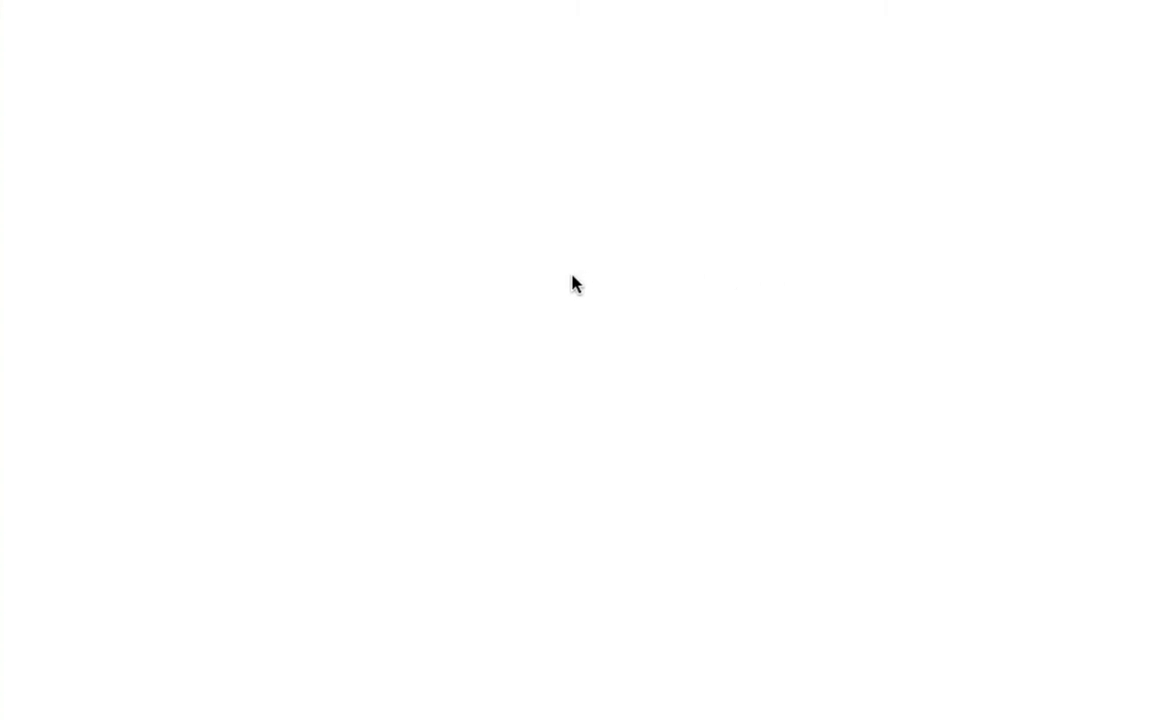
pyautogui.scroll(-10, 590, 300)
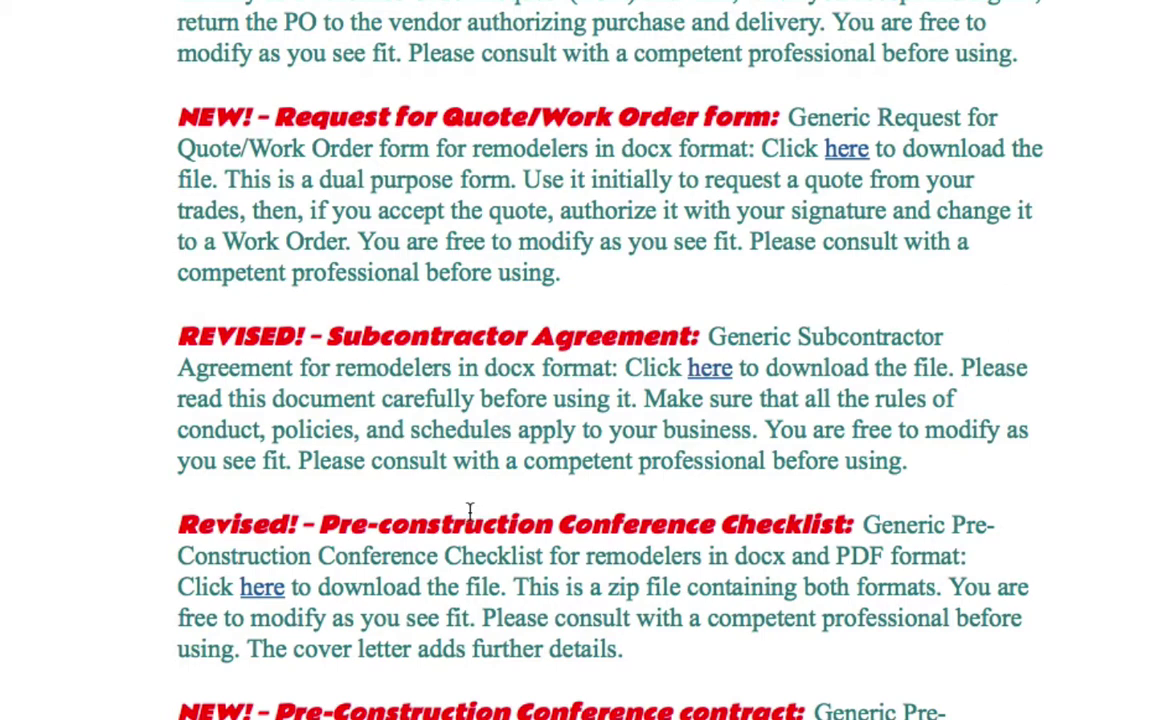
pyautogui.scroll(1, 469, 508)
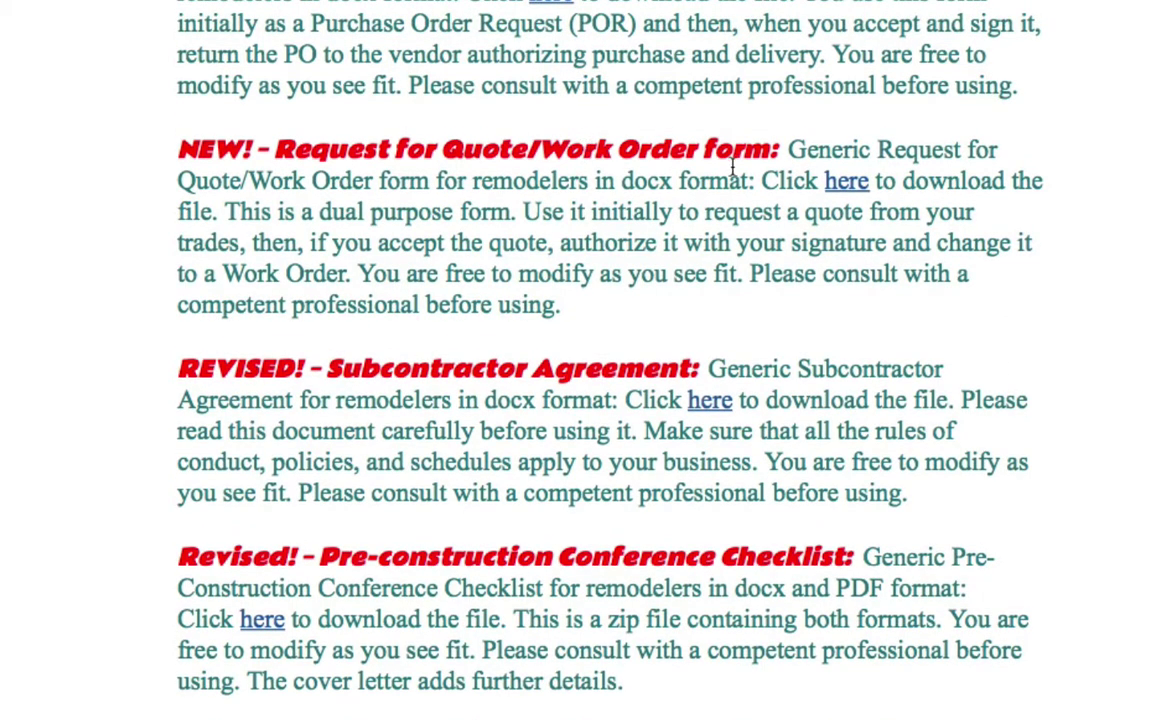
pyautogui.click(845, 190)
# Browse the forms offered on the Scientific Remodeling System Contracts & Forms page, from the Lead Sheet to the 1st Day Checklist.
pyautogui.scroll(5, 835, 215)
pyautogui.scroll(14, 835, 215)
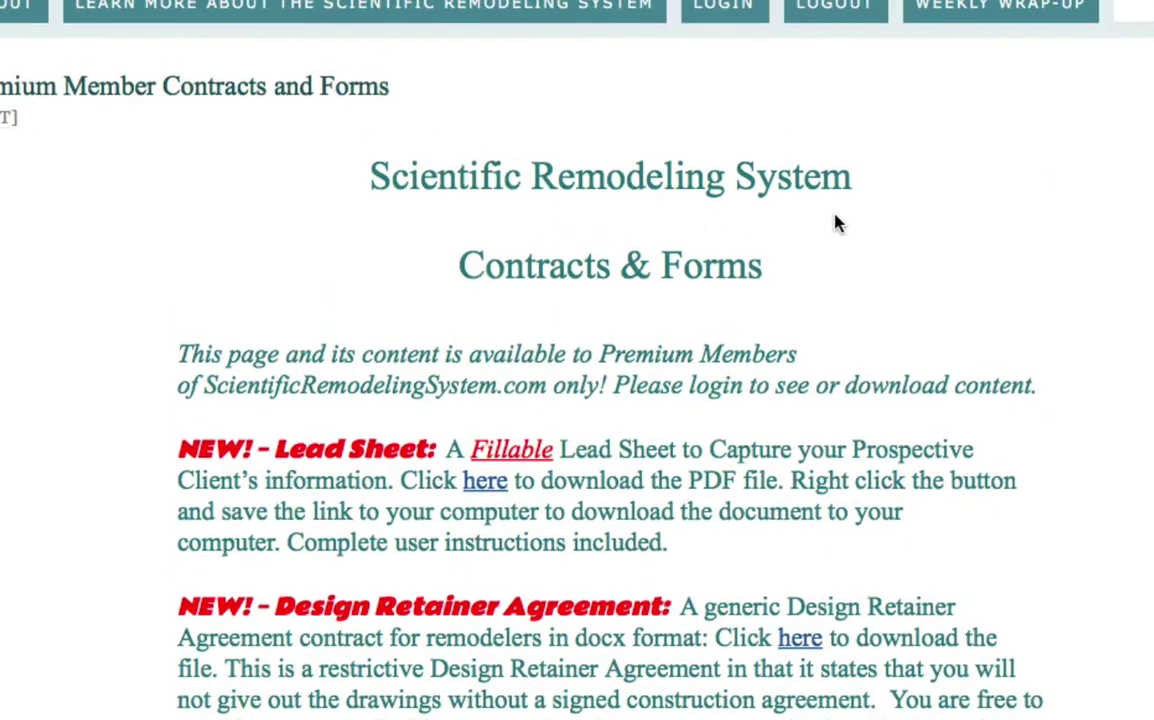
pyautogui.scroll(-3, 838, 222)
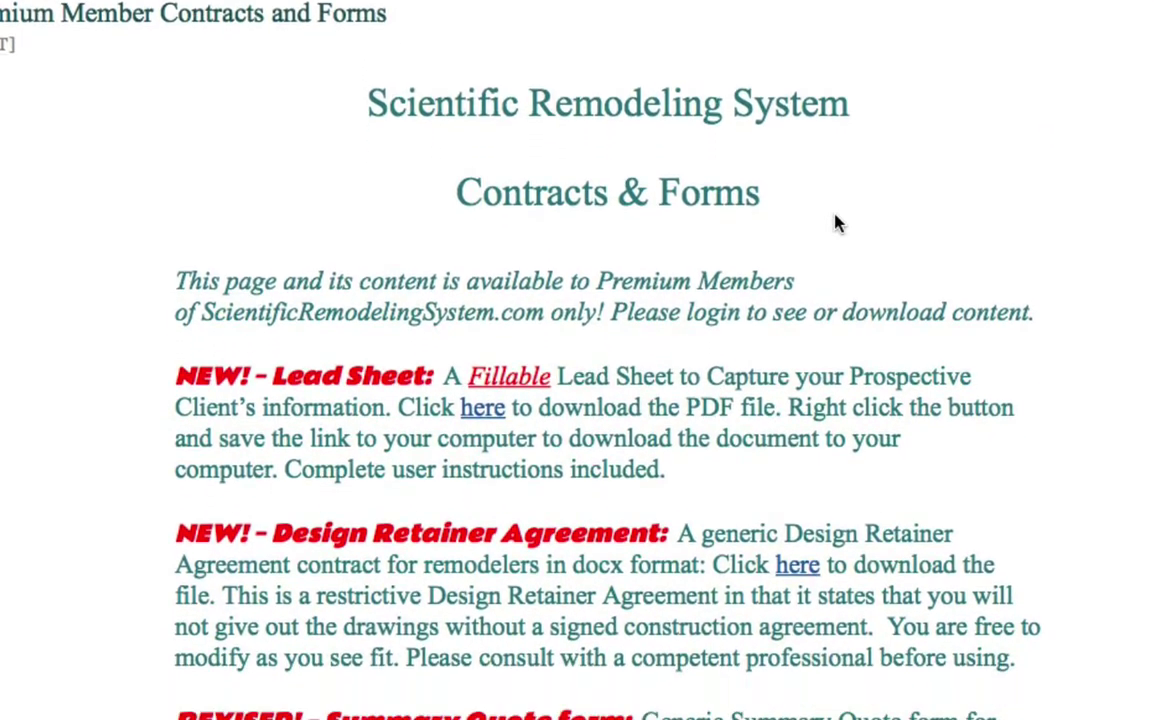
pyautogui.scroll(-3, 838, 222)
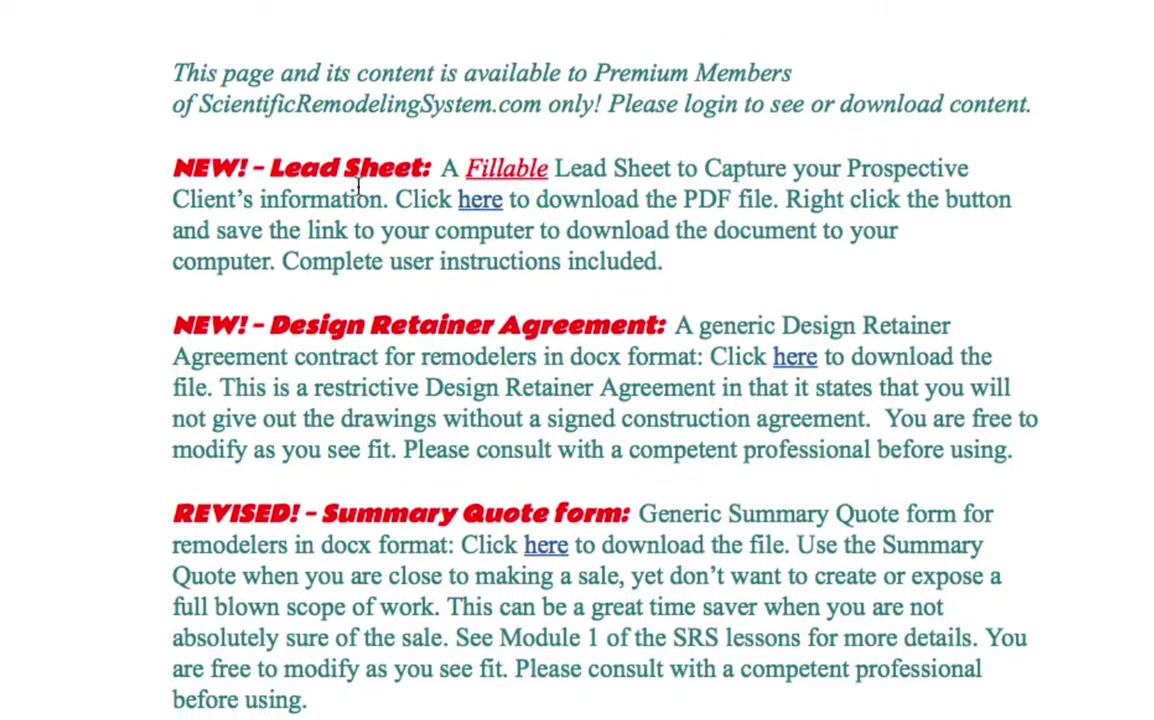
pyautogui.scroll(-6, 122, 222)
pyautogui.scroll(-10, 122, 222)
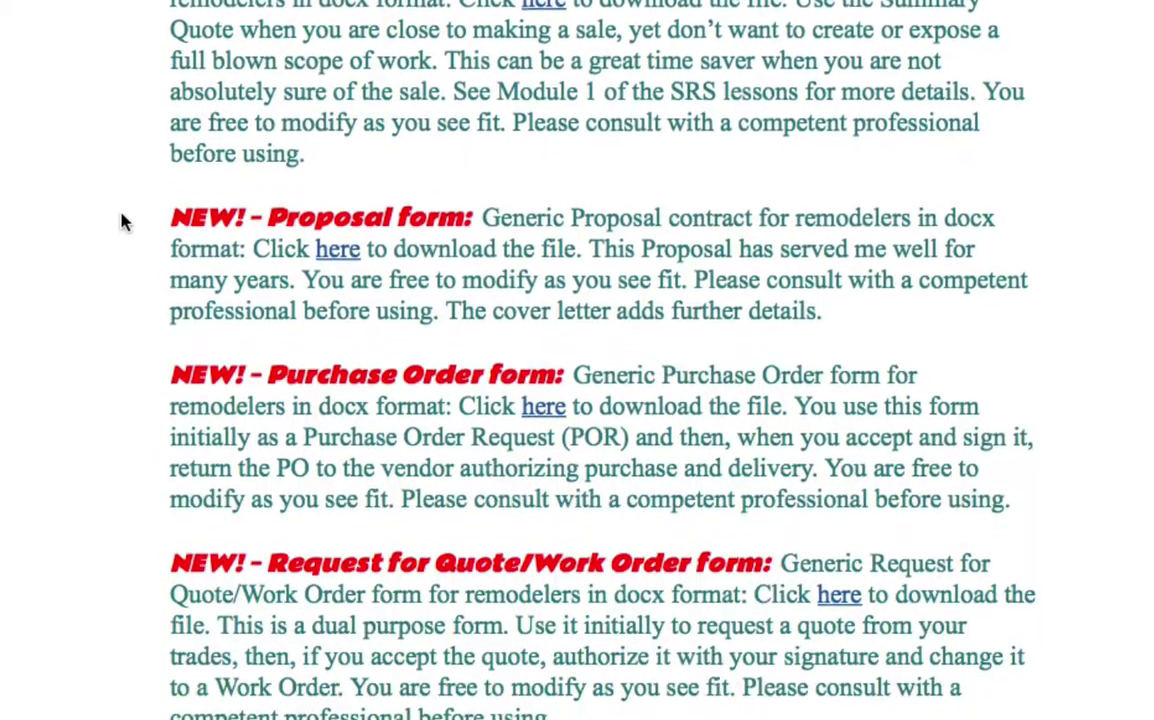
pyautogui.scroll(-7, 122, 222)
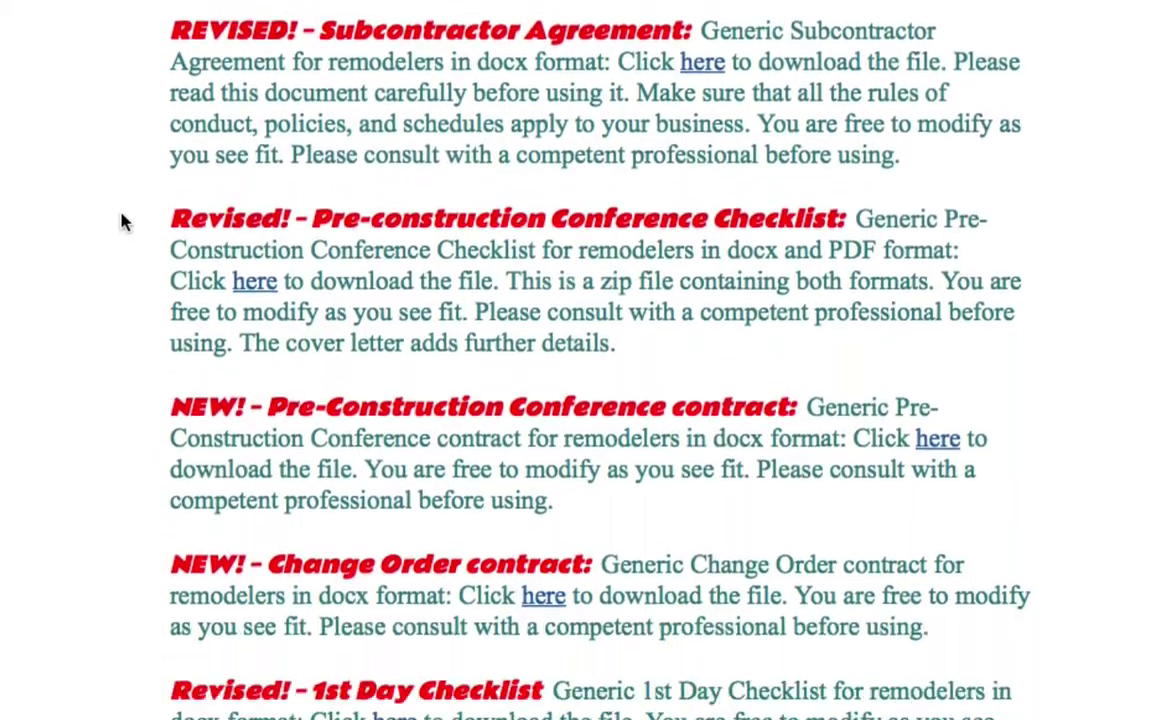
pyautogui.scroll(-1, 122, 222)
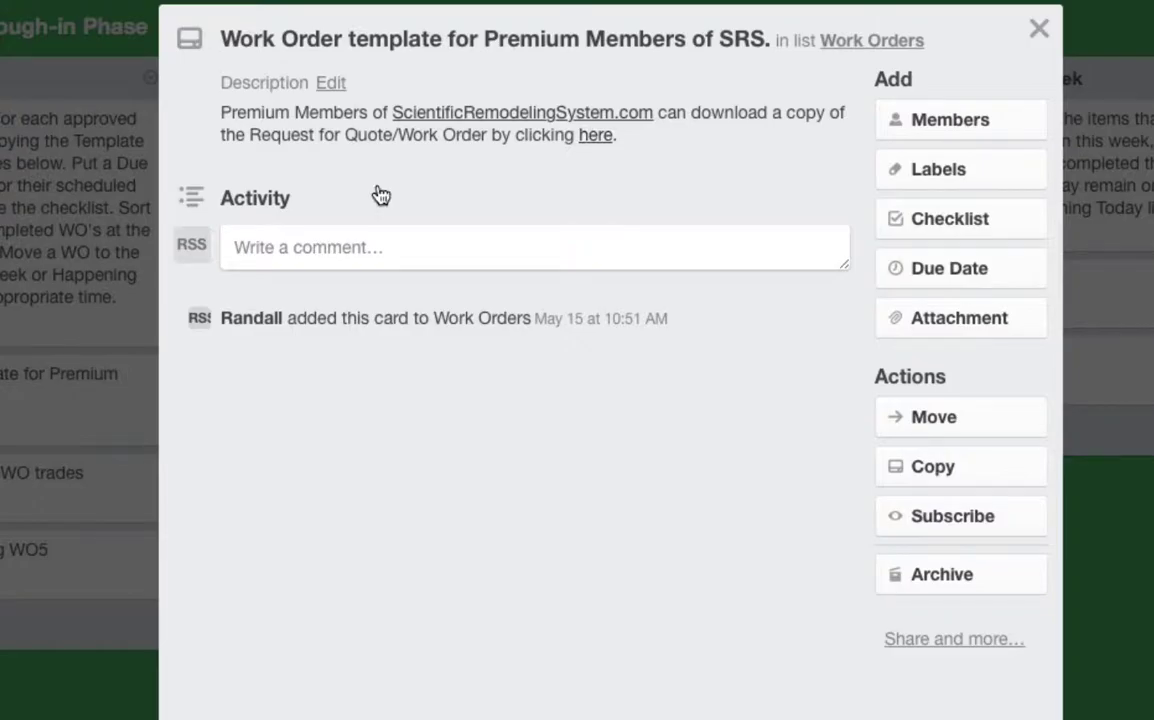
# Close the Work Order template card on the Trello board and review the lists through to Rough-in Complete.
pyautogui.click(1141, 571)
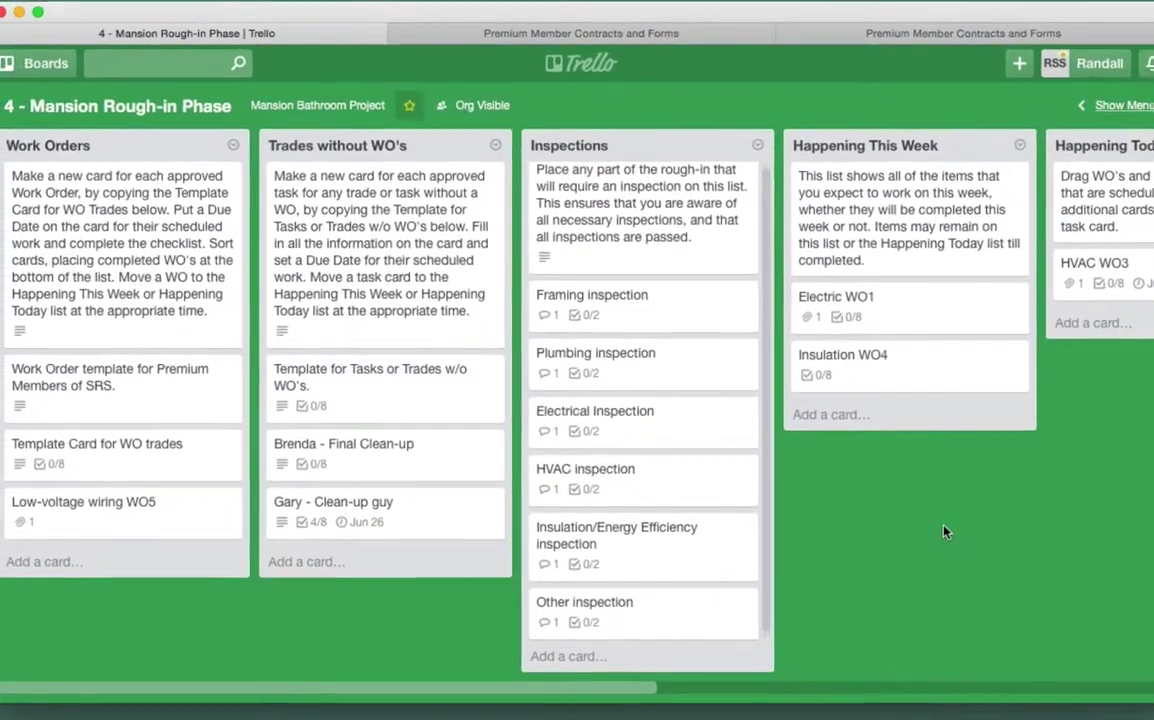
pyautogui.hscroll(5, 955, 535)
pyautogui.hscroll(5, 925, 524)
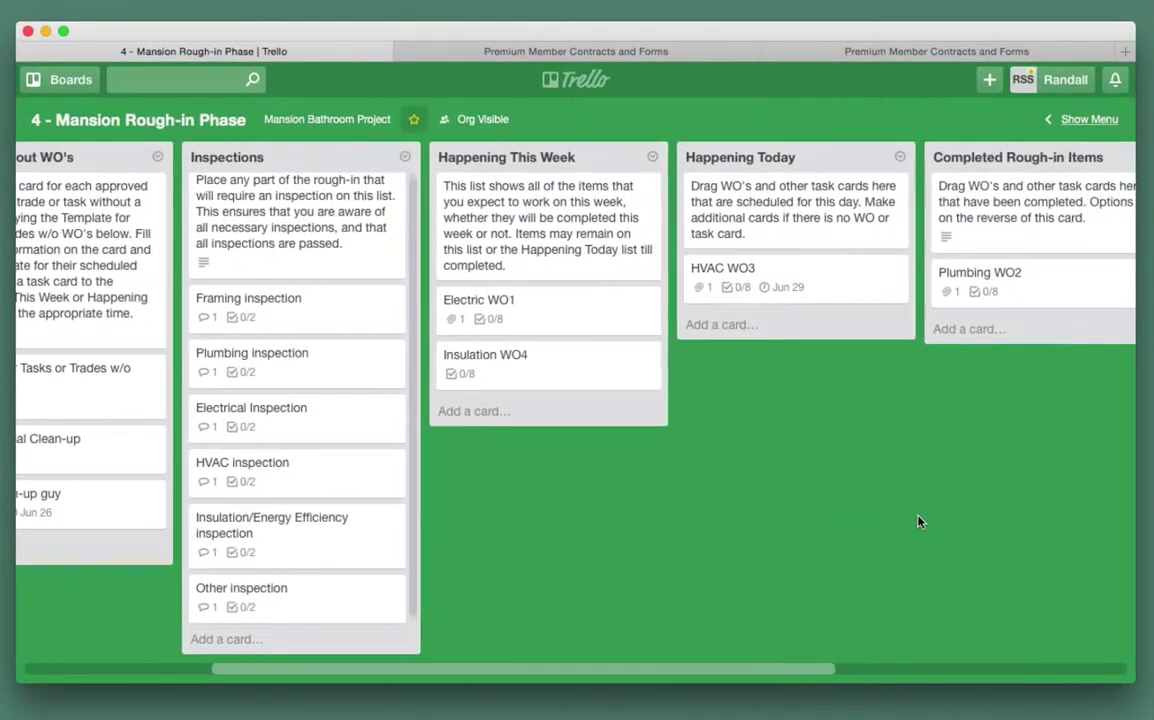
pyautogui.hscroll(3, 920, 521)
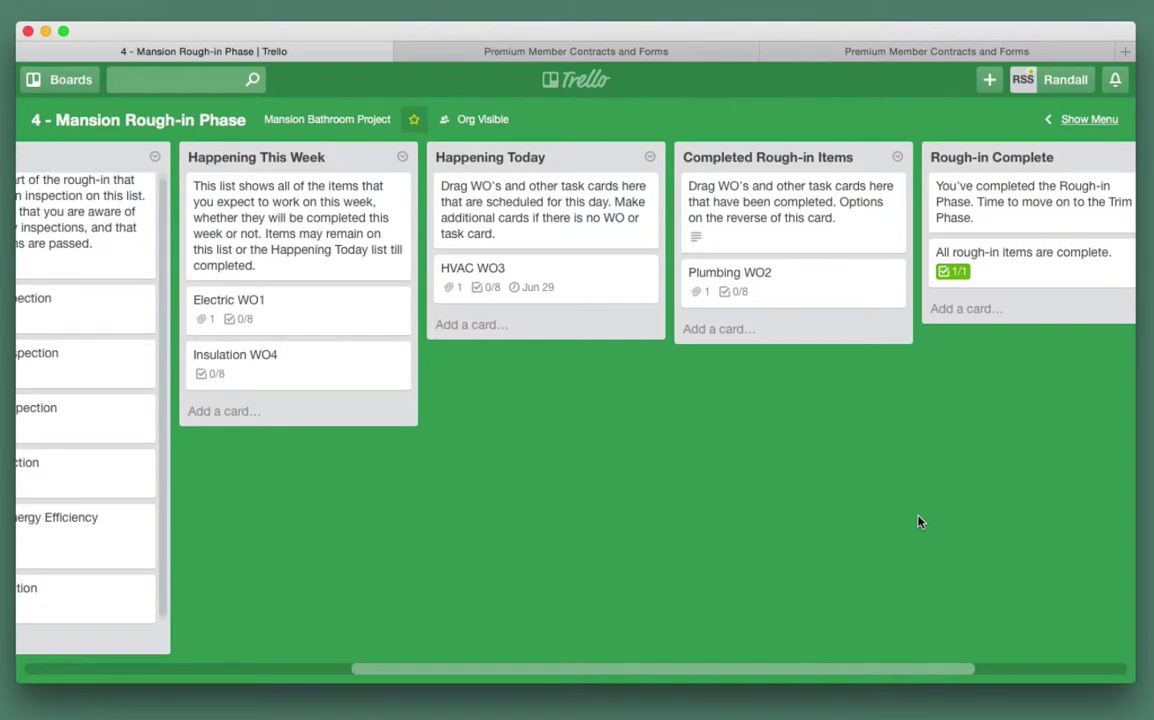
pyautogui.hscroll(3, 919, 521)
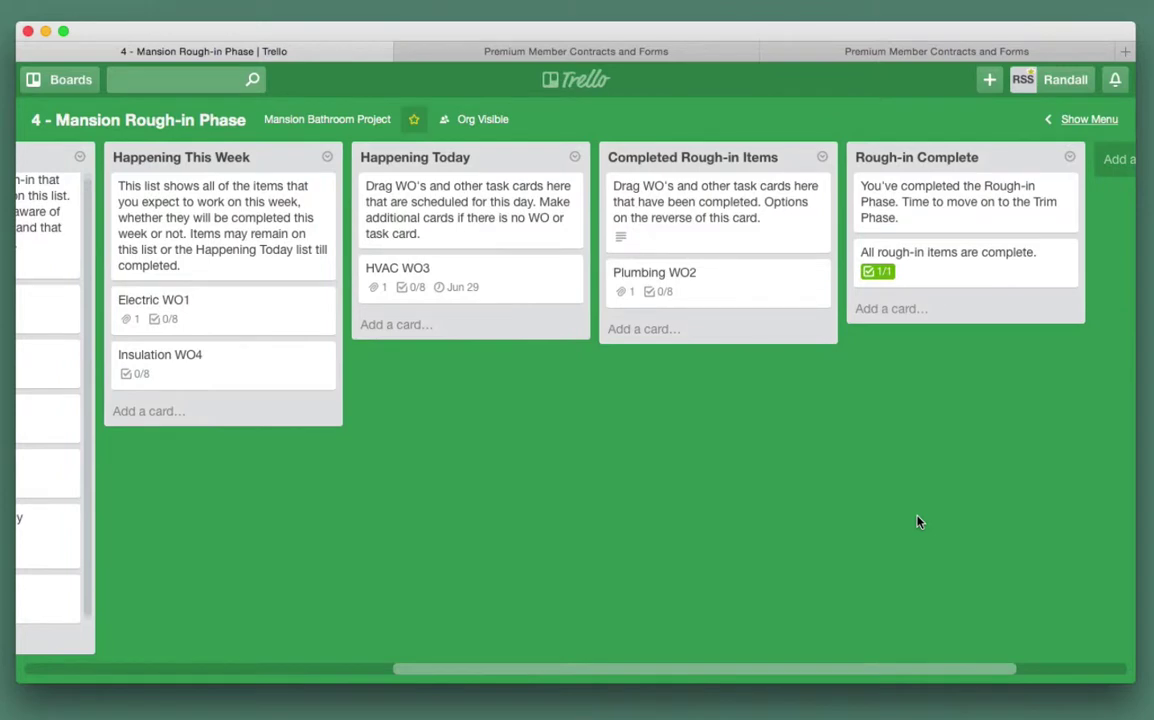